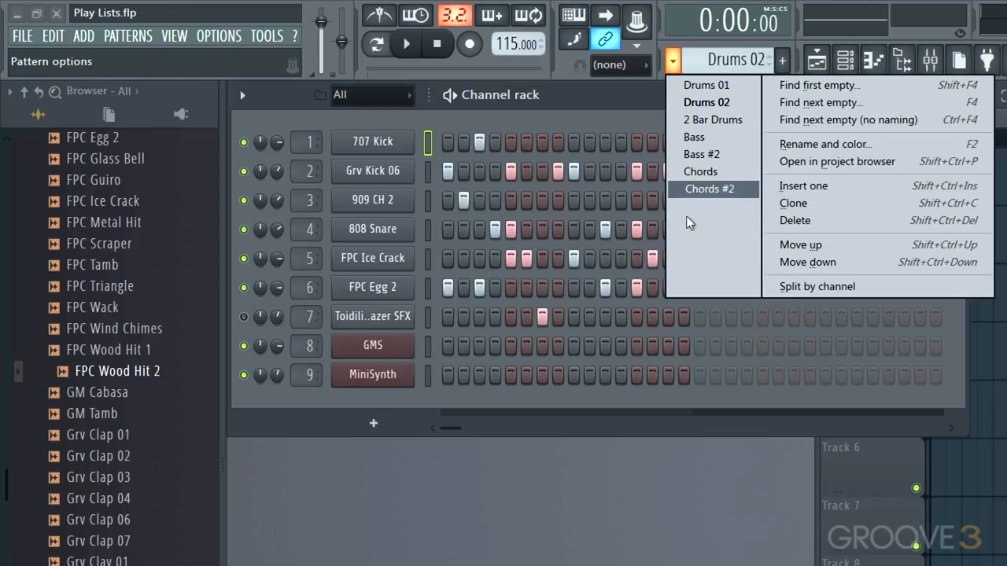
Dismiss the pattern list and toggle the Playlist window's visibility several times, leaving it open
{"action": "left_click", "coordinate": [617, 483]}
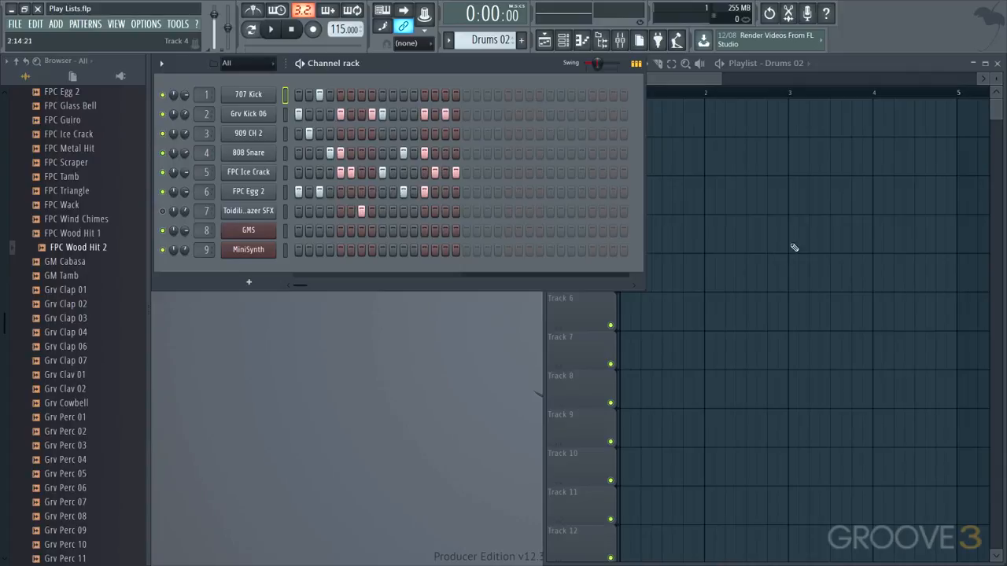
{"action": "left_click", "coordinate": [251, 30]}
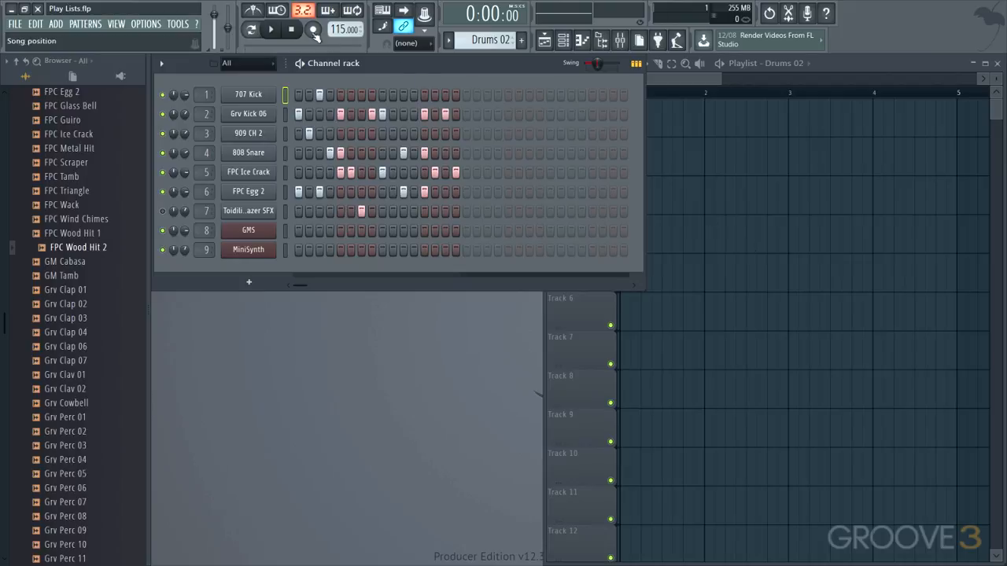
{"action": "key", "text": "F5"}
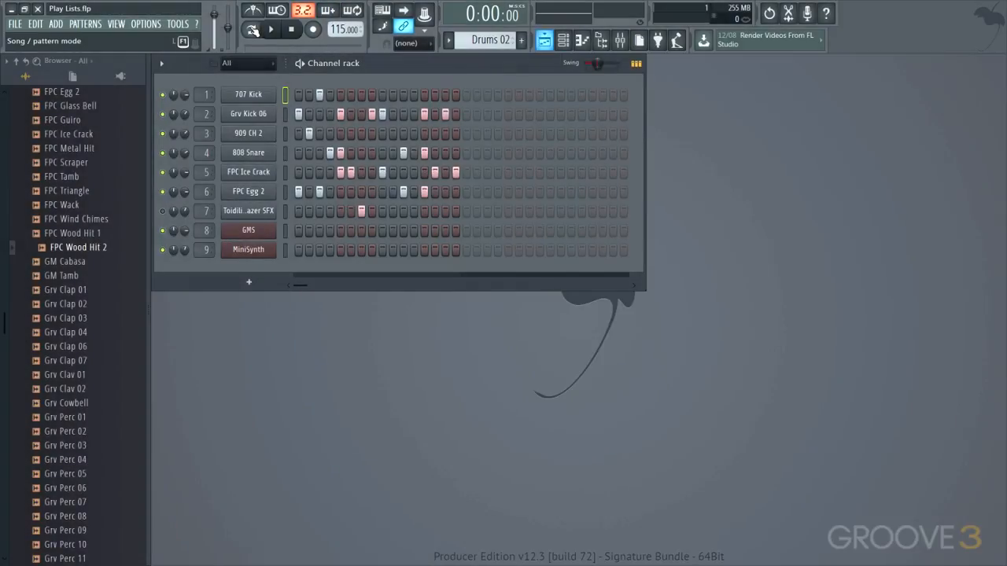
{"action": "key", "text": "F5"}
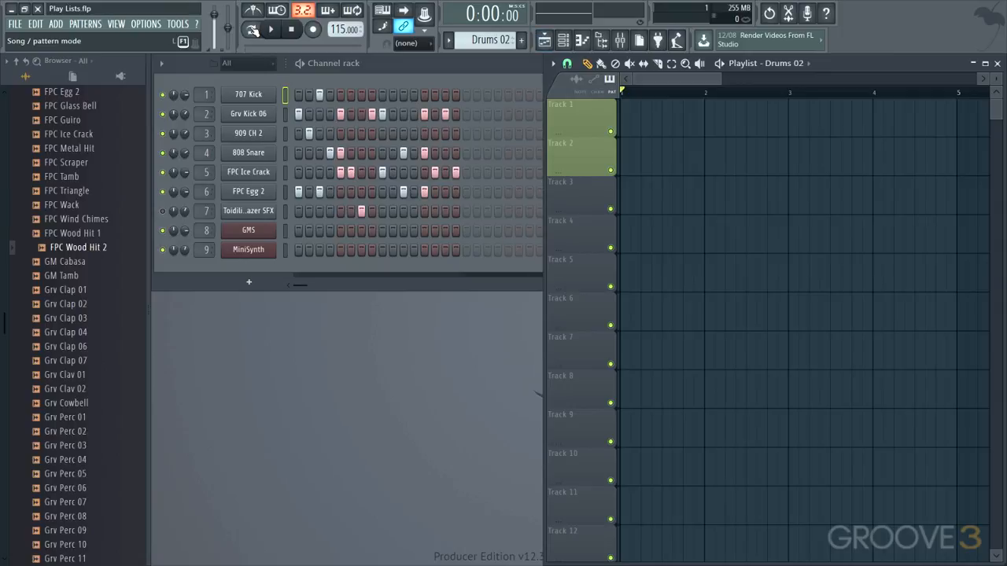
{"action": "key", "text": "F5"}
{"action": "key", "text": "F5"}
{"action": "key", "text": "F5"}
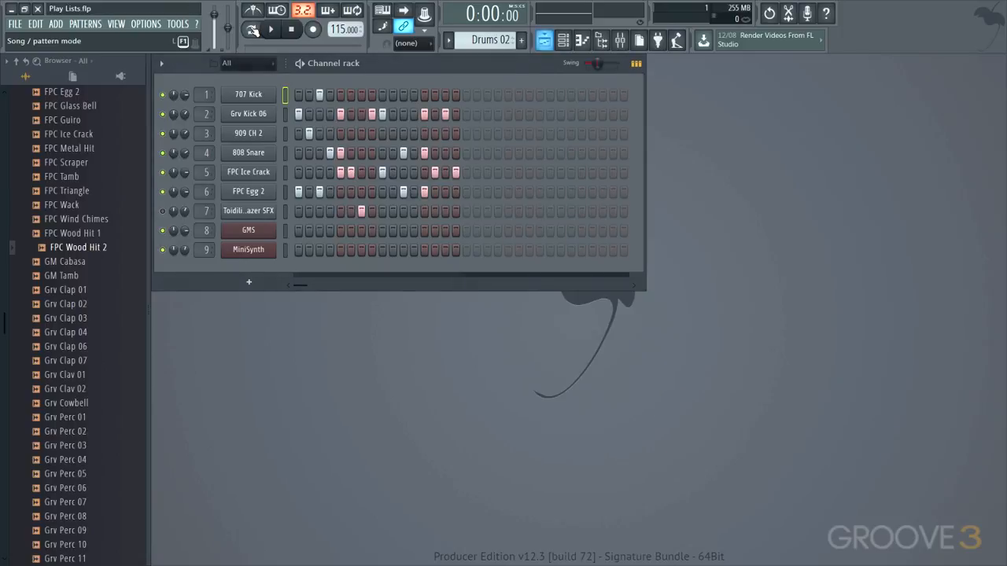
{"action": "left_click", "coordinate": [543, 40]}
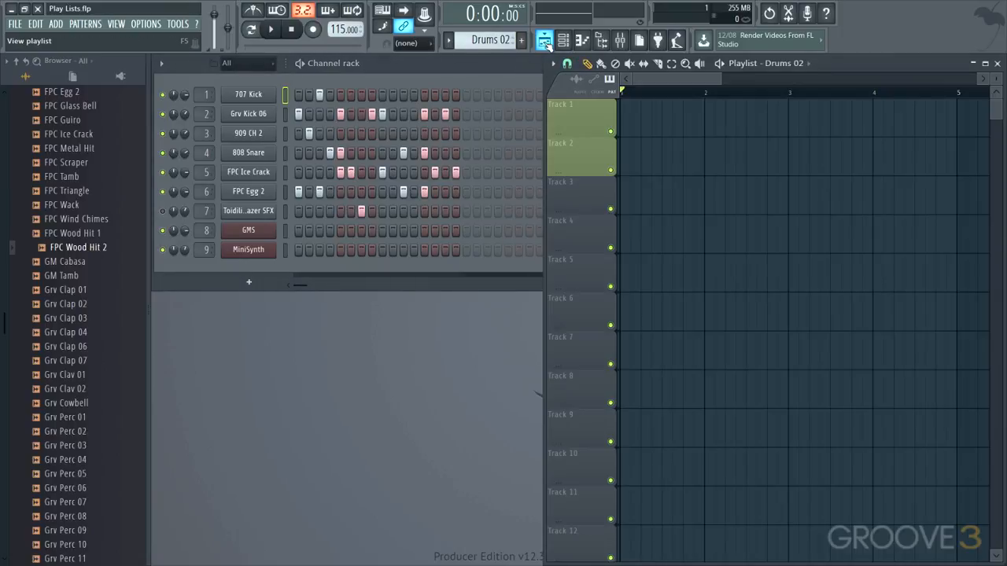
Widen the Playlist window so that it covers most of the Channel rack, with bar 1 at the start of the view
{"action": "left_click_drag", "start_coordinate": [542, 270], "coordinate": [334, 297]}
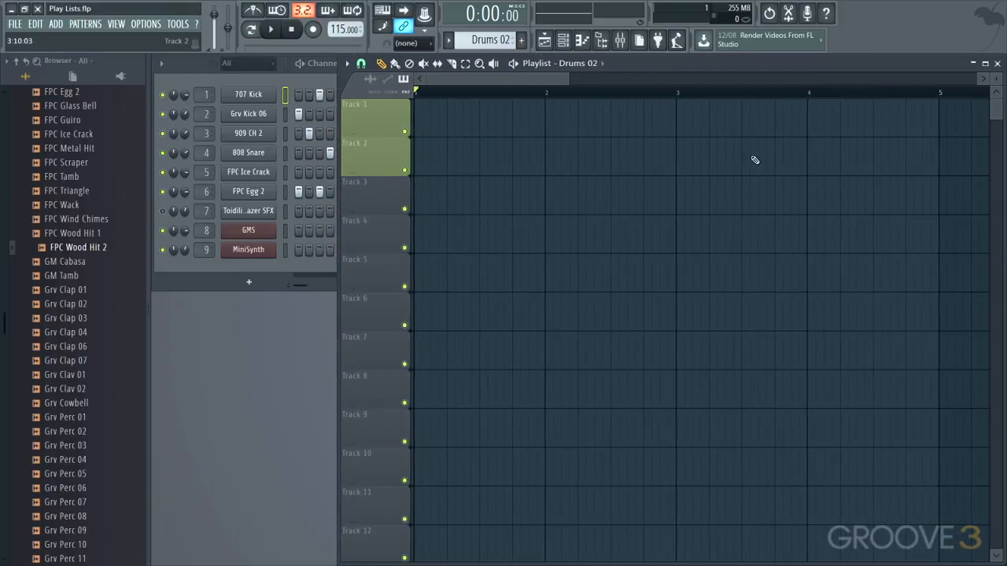
{"action": "key", "text": "b"}
{"action": "scroll", "coordinate": [531, 235], "scroll_direction": "up", "scroll_amount": 2}
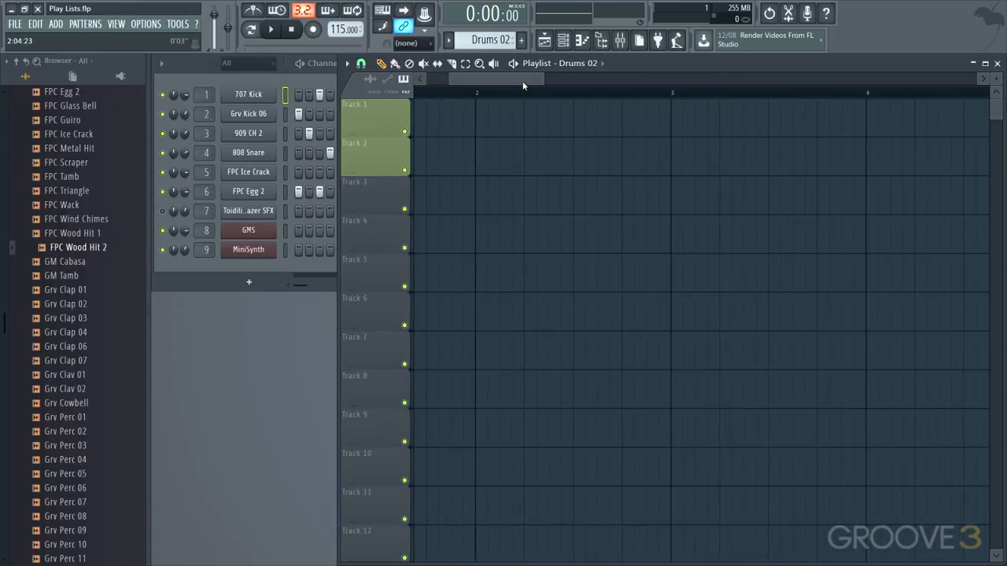
{"action": "left_click_drag", "start_coordinate": [522, 79], "coordinate": [496, 85]}
{"action": "scroll", "coordinate": [548, 170], "scroll_direction": "down", "scroll_amount": 1}
{"action": "scroll", "coordinate": [548, 173], "scroll_direction": "down", "scroll_amount": 1}
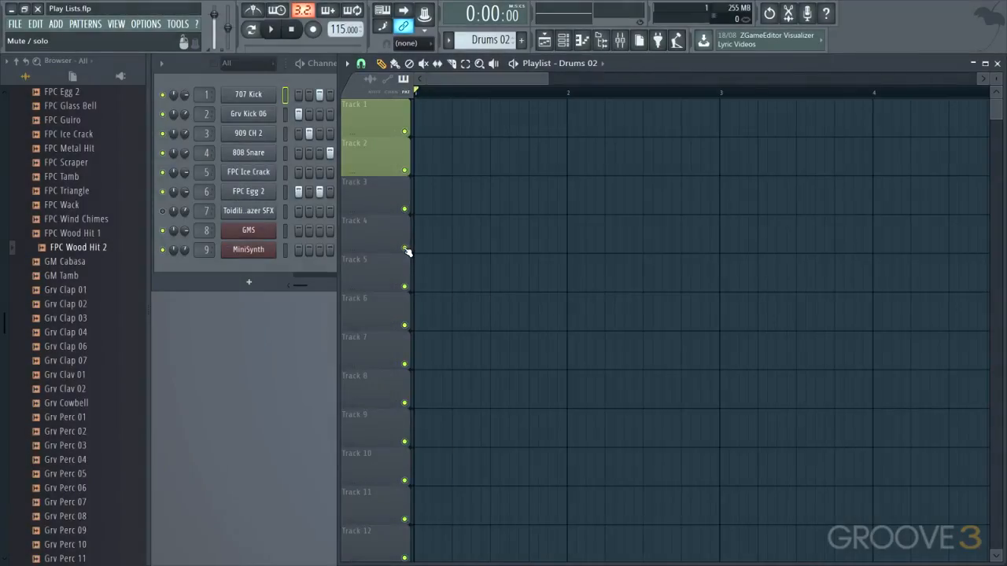
Solo Track 4 in the Playlist and switch the solo off again
{"action": "right_click", "coordinate": [404, 249]}
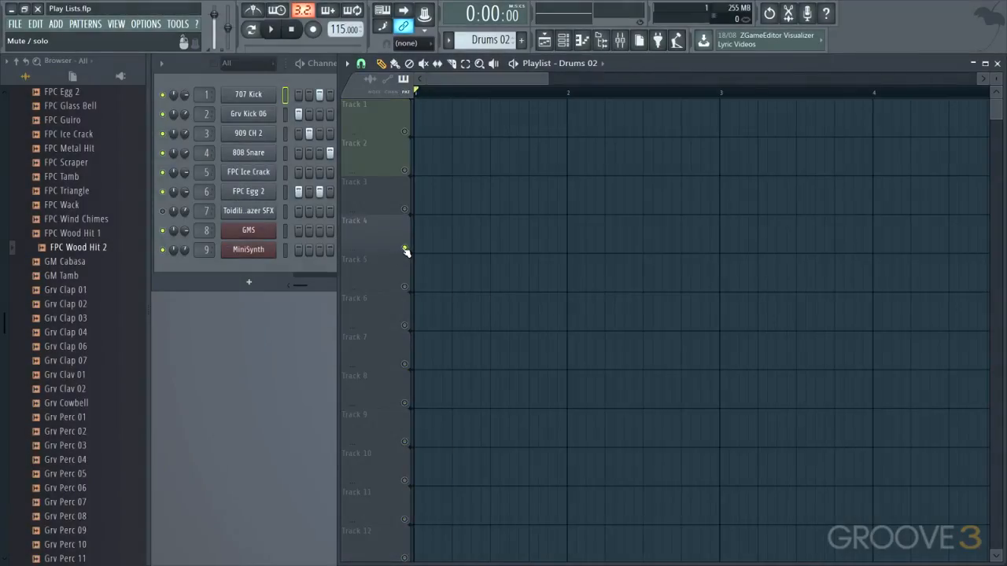
{"action": "right_click", "coordinate": [404, 248]}
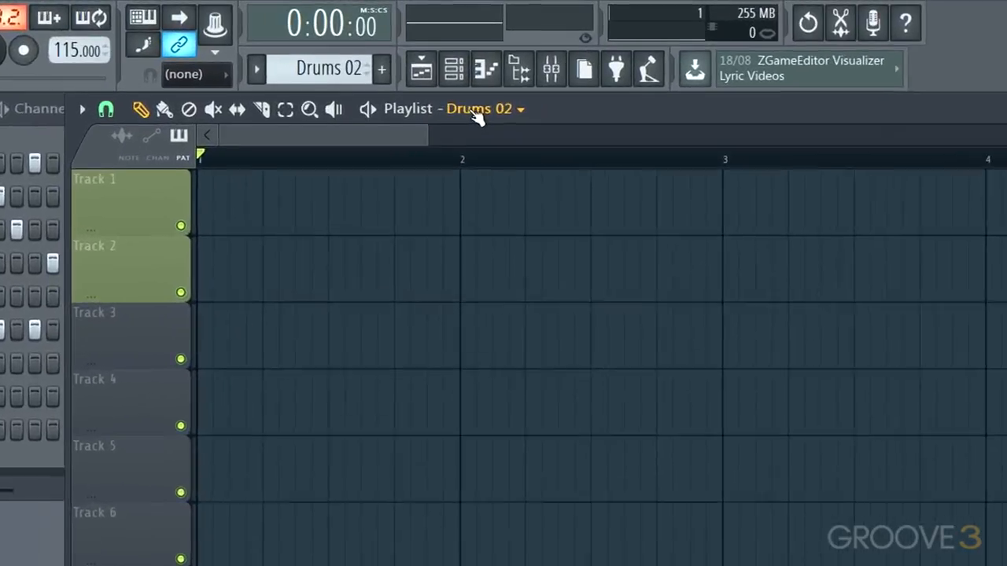
Paint three consecutive Drums 02 pattern clips across bars 1 to 3 of Track 1 with the Paint tool
{"action": "left_click", "coordinate": [574, 64]}
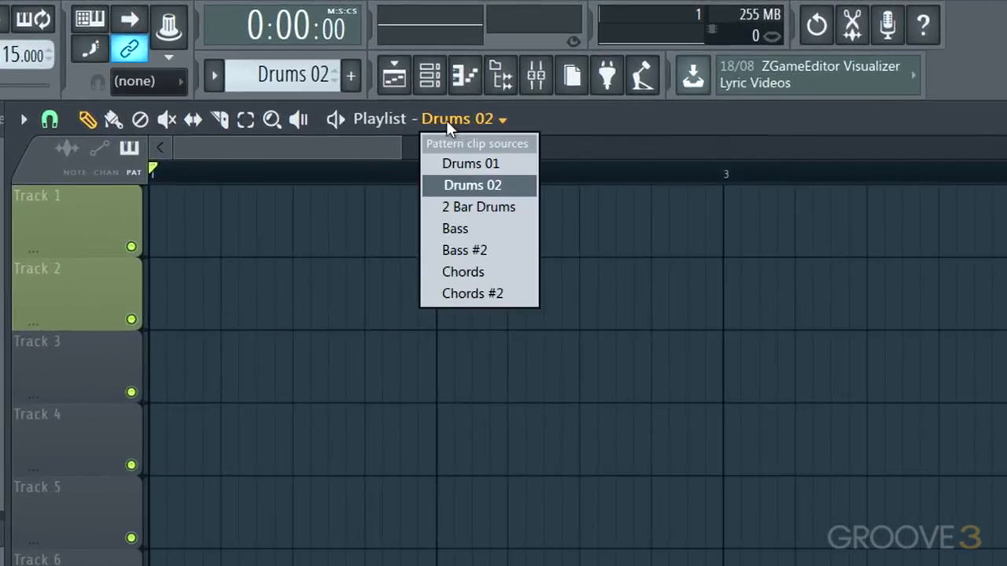
{"action": "left_click", "coordinate": [461, 187]}
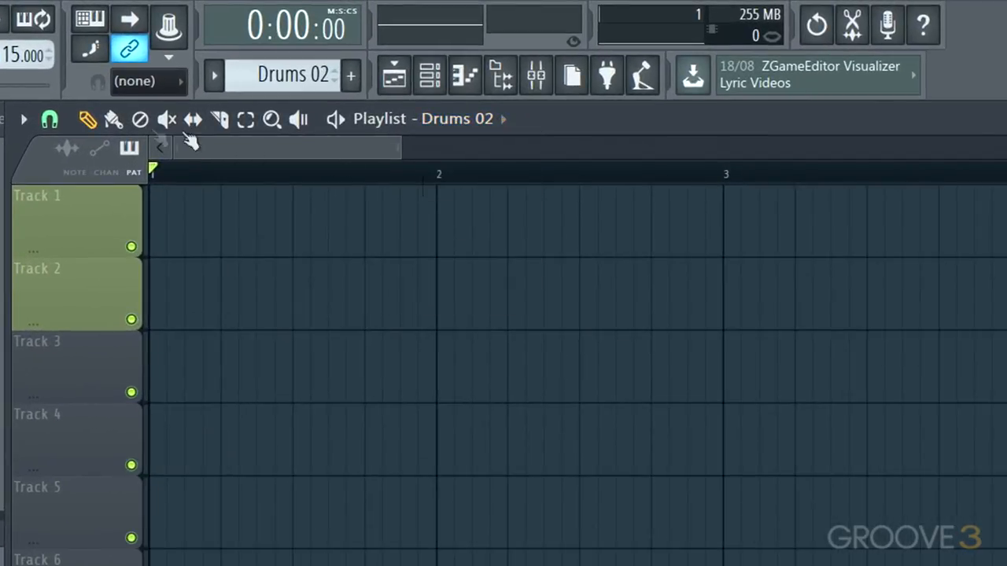
{"action": "left_click", "coordinate": [114, 119]}
{"action": "left_click_drag", "start_coordinate": [157, 215], "coordinate": [838, 266]}
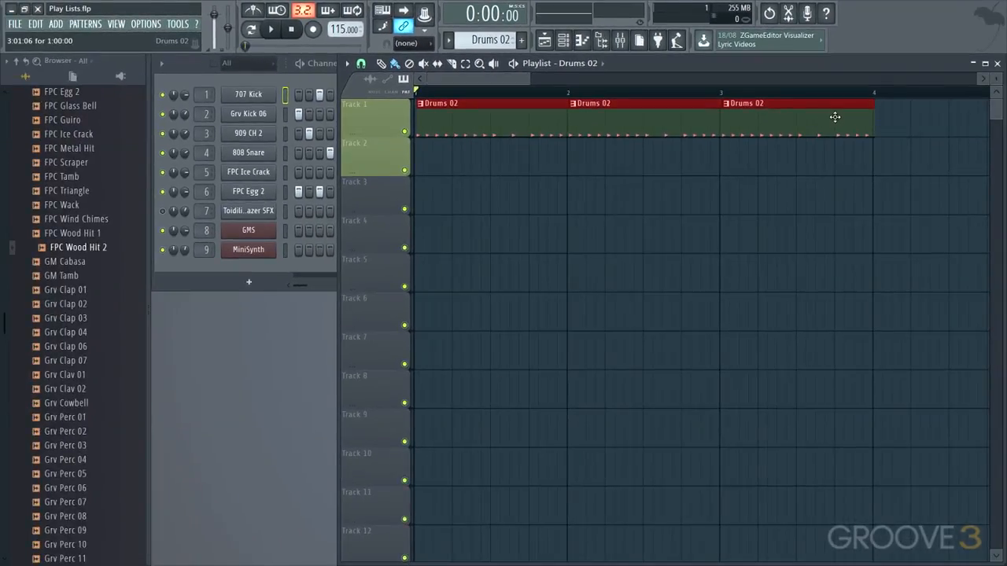
Delete all three Drums 02 clips from Track 1
{"action": "right_click", "coordinate": [794, 118]}
{"action": "right_click", "coordinate": [645, 118]}
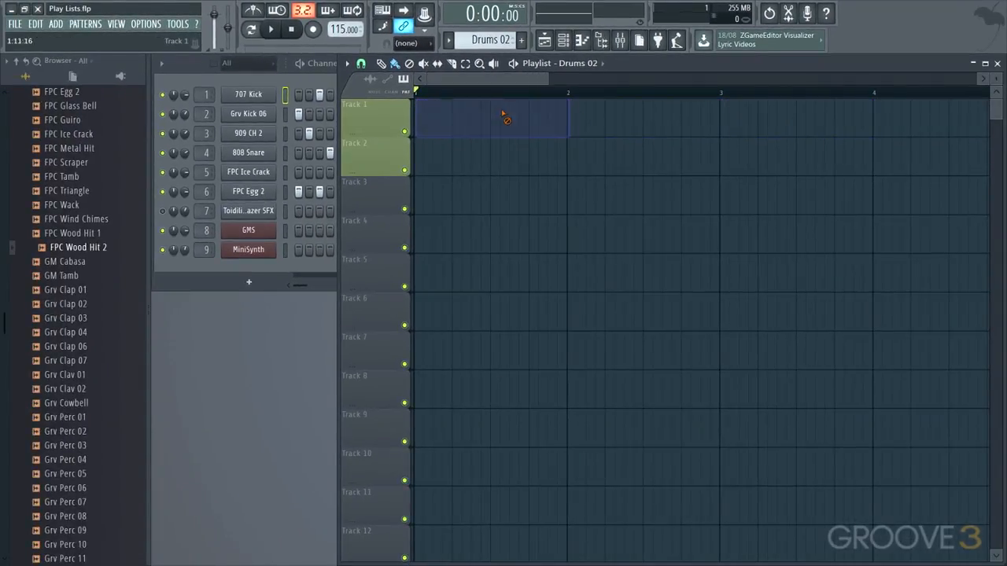
{"action": "right_click", "coordinate": [496, 118]}
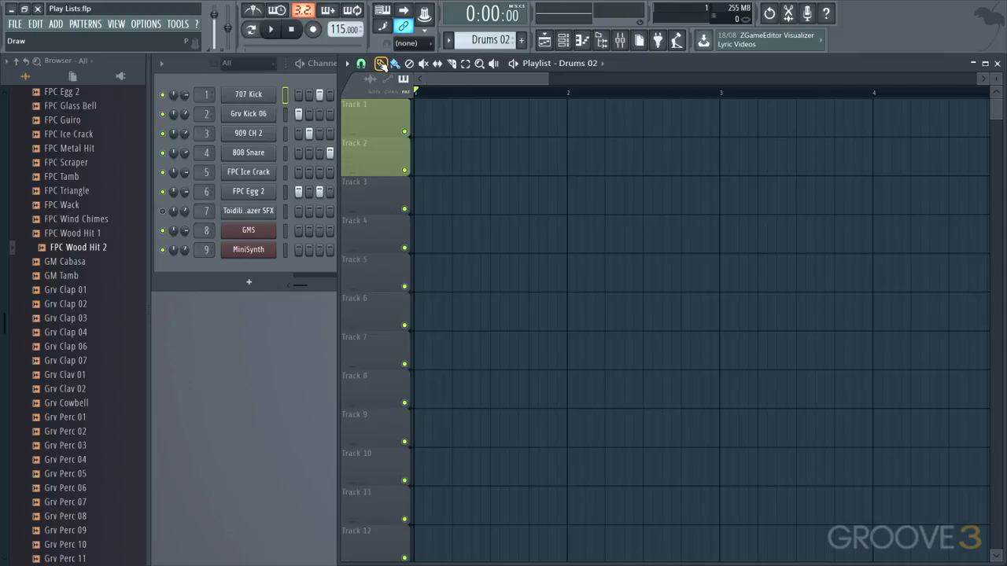
Place back-to-back Drums 02 clips at bars 1 and 2 of Track 1 with the Draw tool and check the grid snap options
{"action": "left_click", "coordinate": [419, 111]}
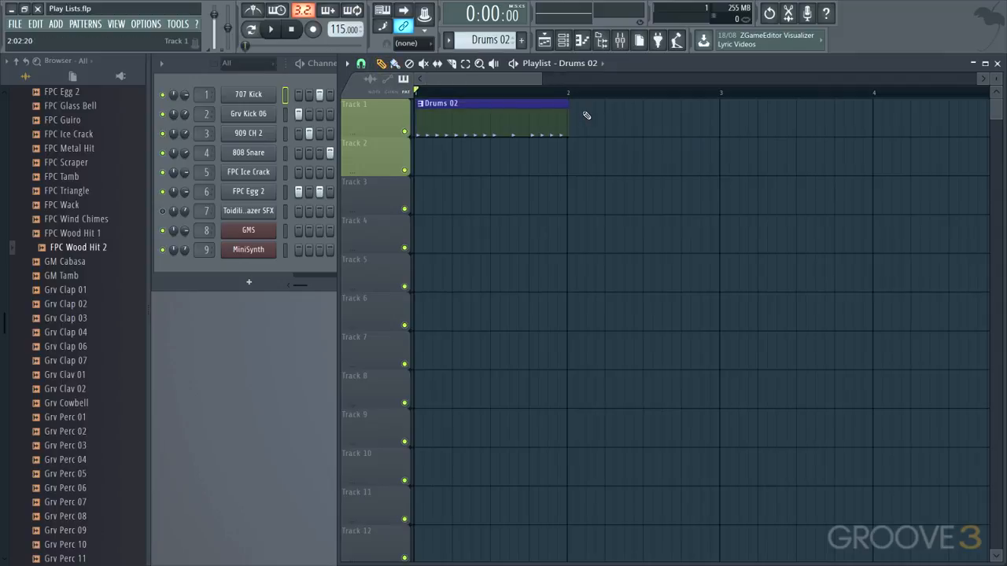
{"action": "left_click", "coordinate": [580, 111]}
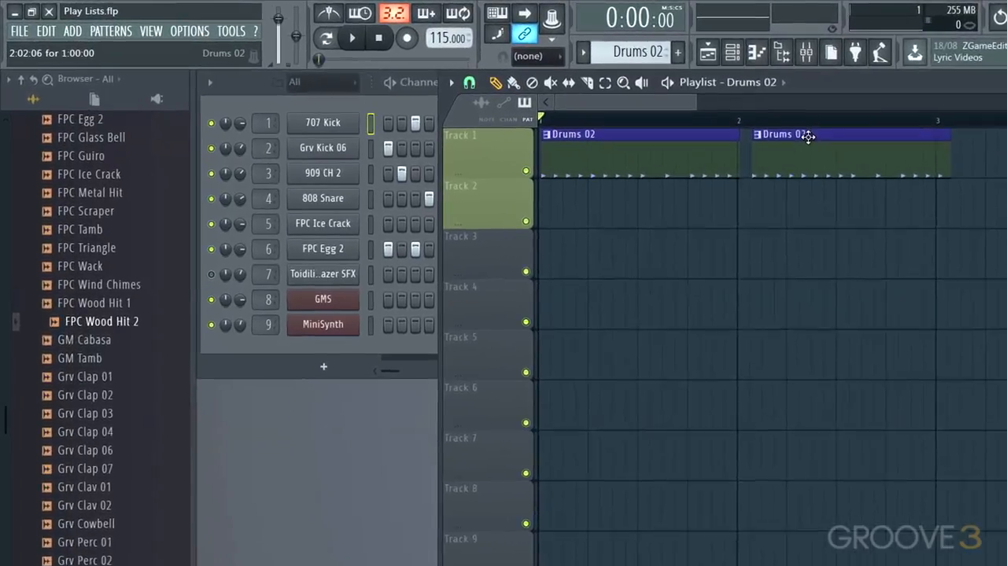
{"action": "left_click_drag", "start_coordinate": [639, 109], "coordinate": [627, 111]}
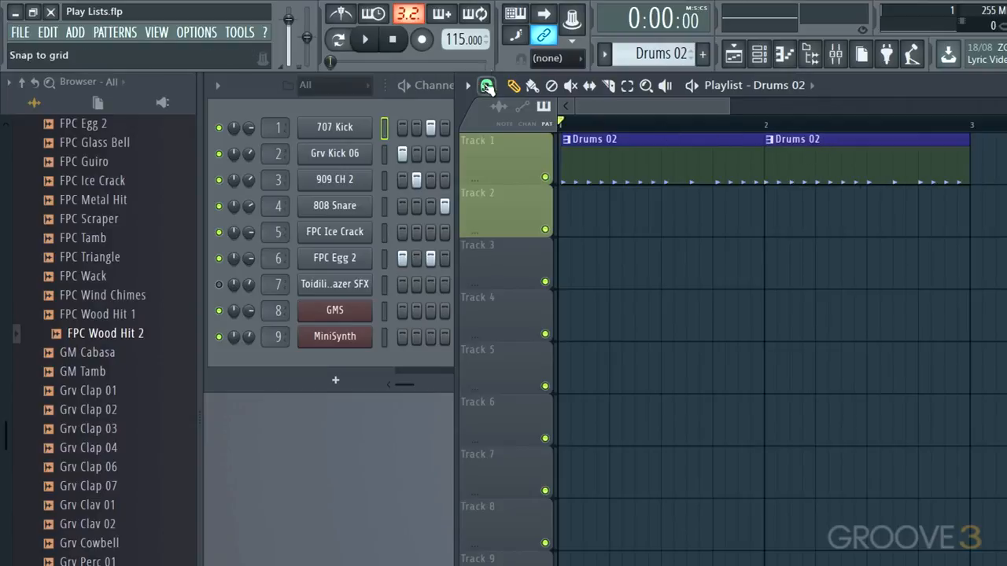
{"action": "left_click", "coordinate": [487, 85]}
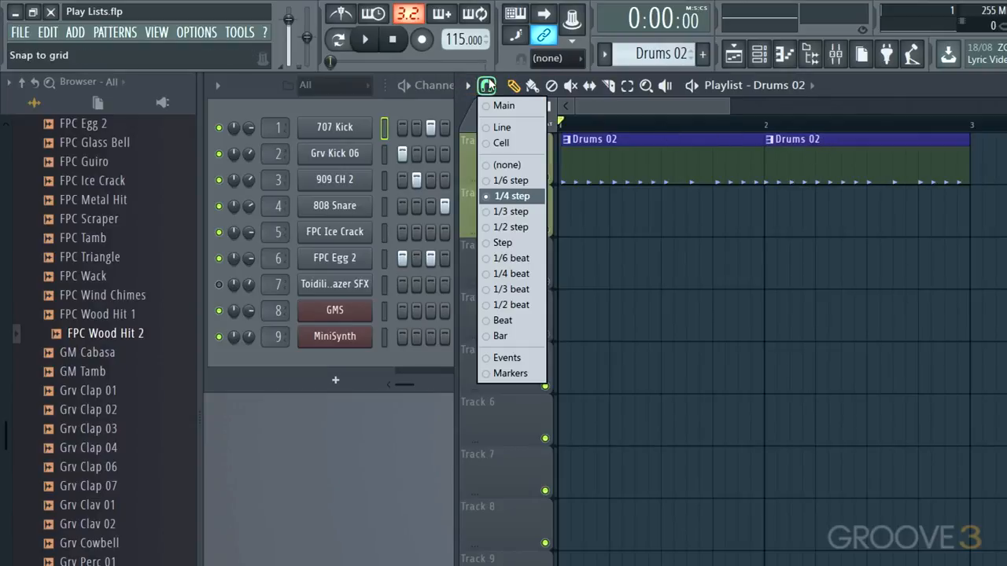
{"action": "left_click", "coordinate": [497, 82]}
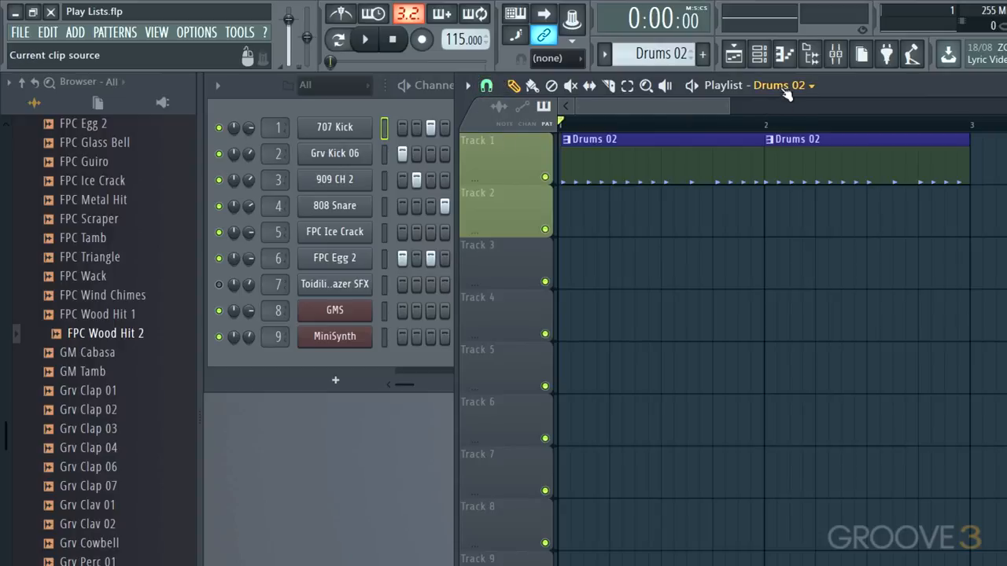
Choose the Bass pattern as clip source and place it at bar 1 of Track 2
{"action": "left_click", "coordinate": [796, 88]}
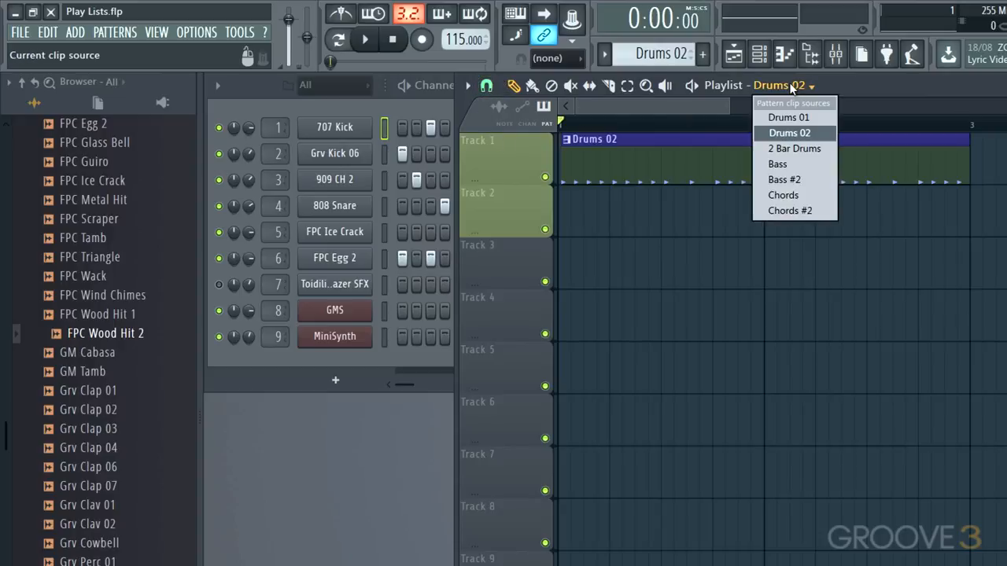
{"action": "left_click", "coordinate": [783, 164]}
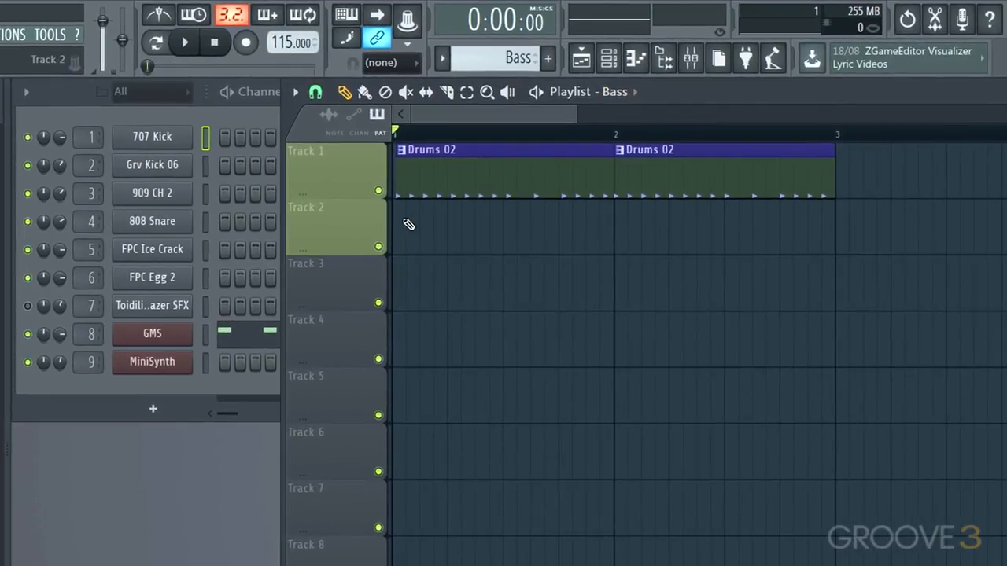
{"action": "left_click", "coordinate": [404, 228]}
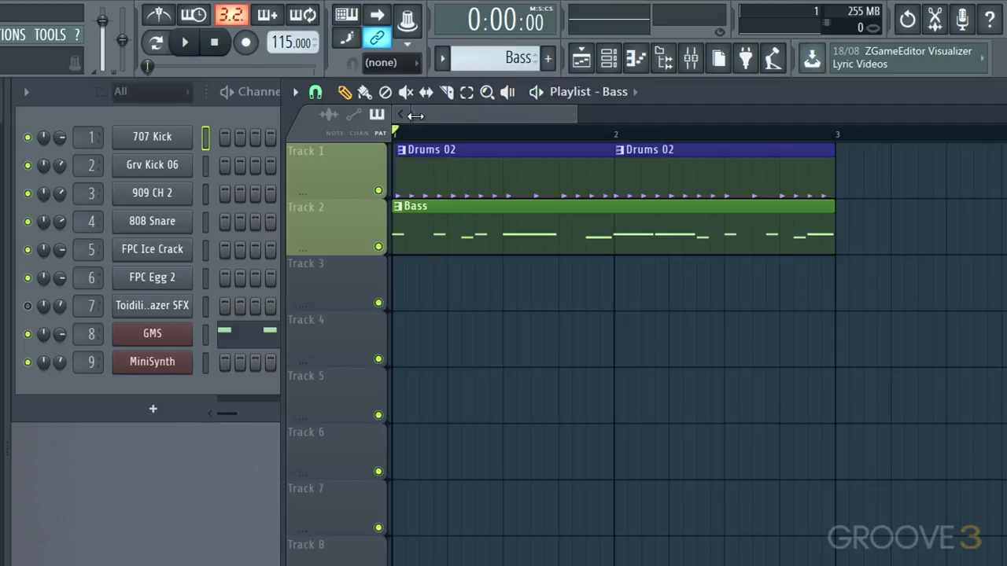
Try moving the playhead along the timeline, return it to bar 1, and play the drum and bass clips before stopping
{"action": "left_click_drag", "start_coordinate": [405, 135], "coordinate": [604, 155]}
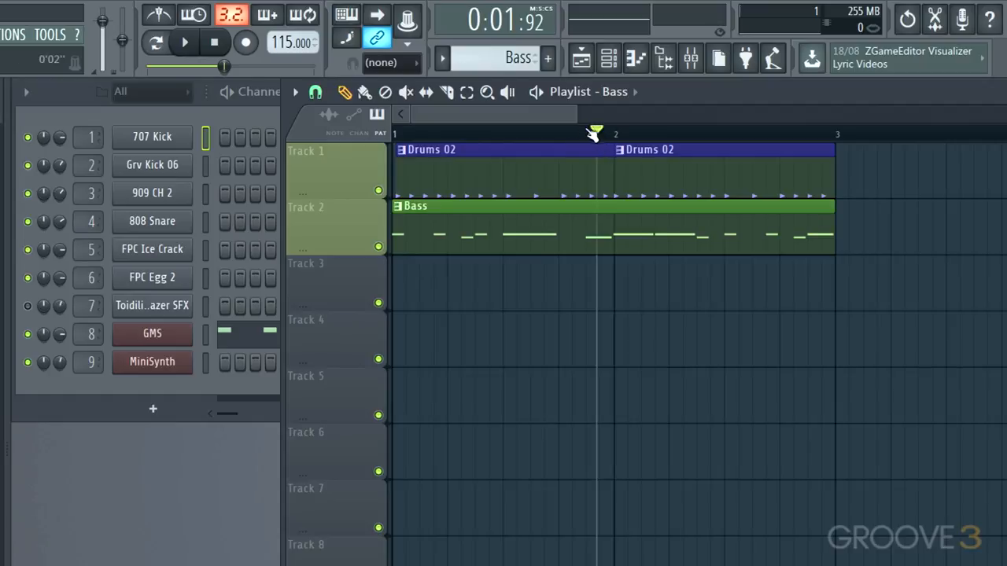
{"action": "mouse_move", "coordinate": [603, 131]}
{"action": "left_mouse_down"}
{"action": "mouse_move", "coordinate": [479, 157]}
{"action": "mouse_move", "coordinate": [388, 160]}
{"action": "left_mouse_up"}
{"action": "key", "text": "space"}
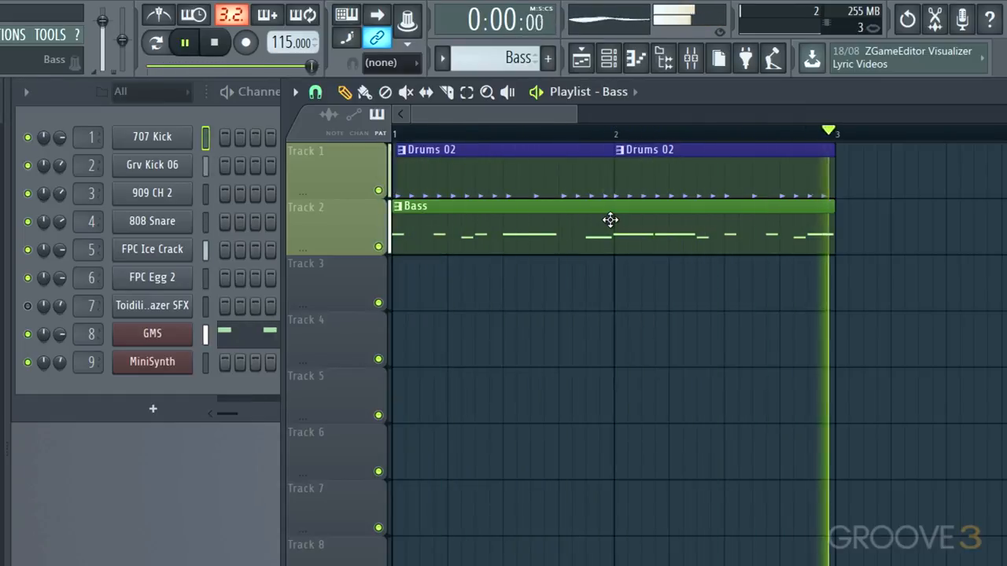
{"action": "key", "text": "space"}
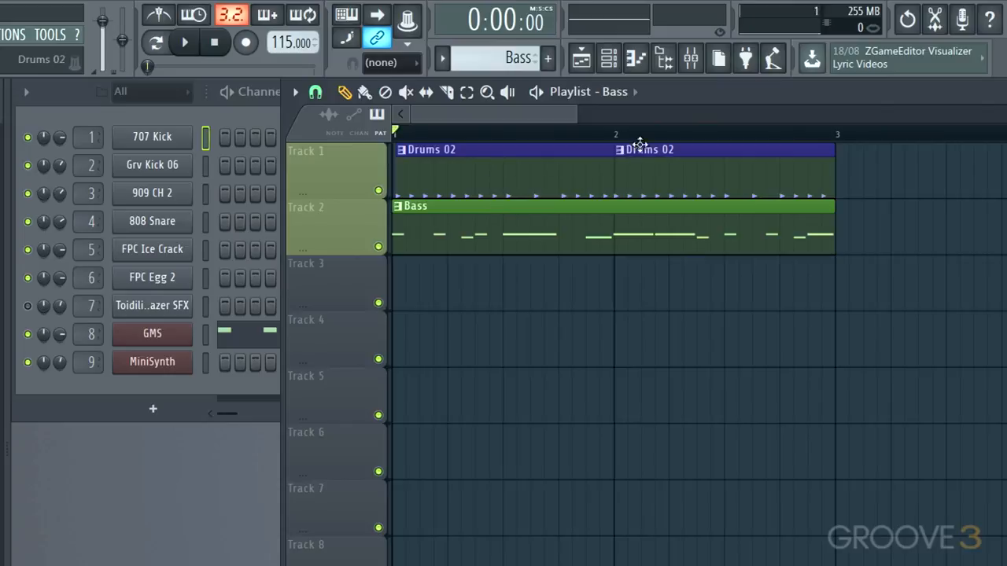
Choose the 2 Bar Drums pattern as clip source and place it at bar 3 of Track 1
{"action": "left_click", "coordinate": [629, 92]}
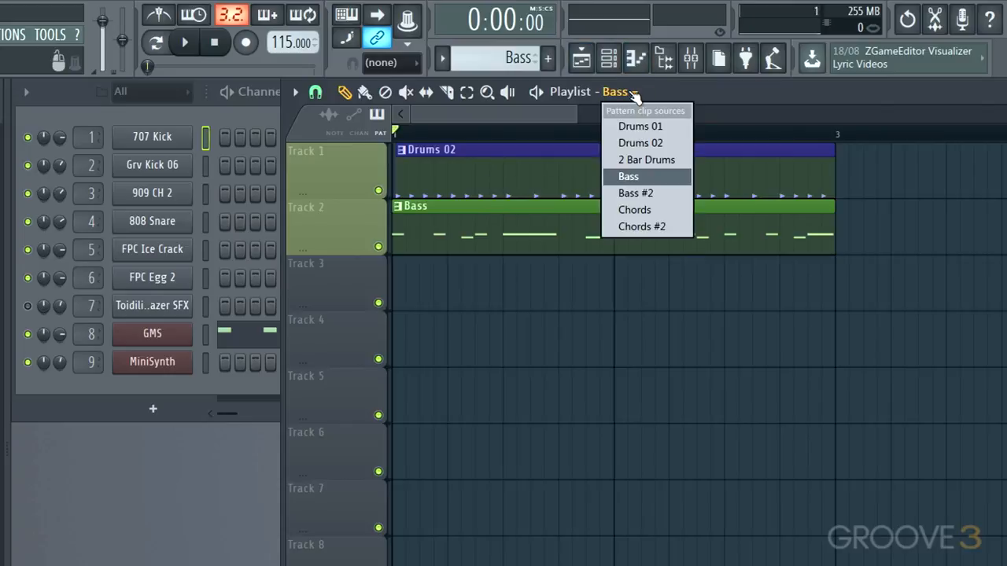
{"action": "left_click", "coordinate": [633, 160]}
{"action": "left_click", "coordinate": [851, 171]}
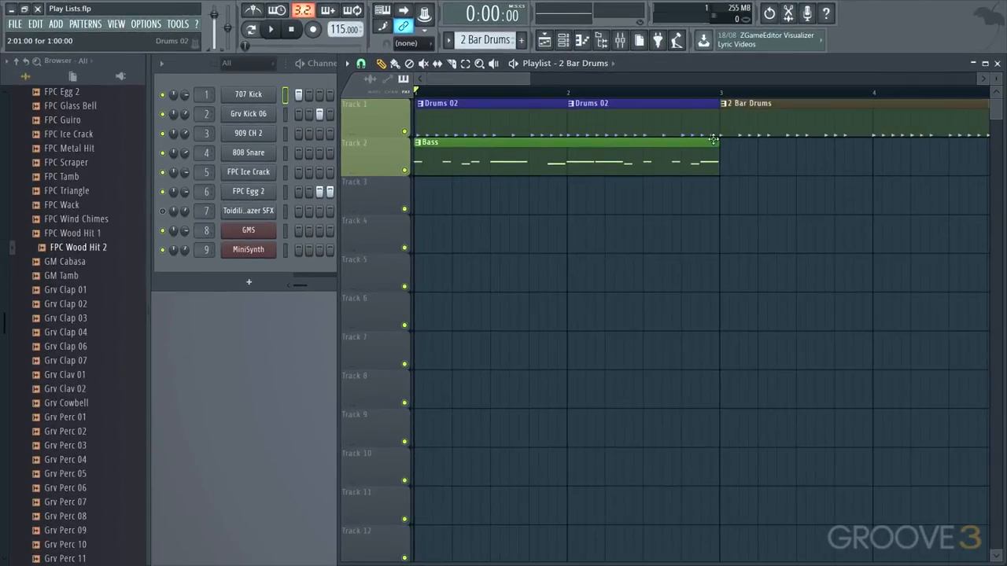
Choose the Bass #2 pattern as clip source and place it at bar 3 of Track 2
{"action": "left_click", "coordinate": [587, 64]}
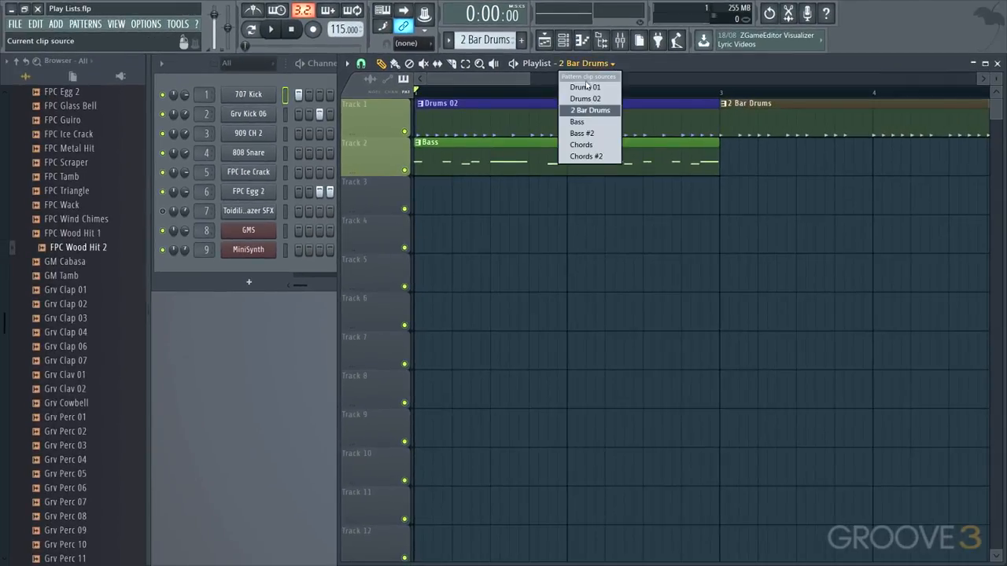
{"action": "left_click", "coordinate": [582, 133]}
{"action": "left_click", "coordinate": [727, 154]}
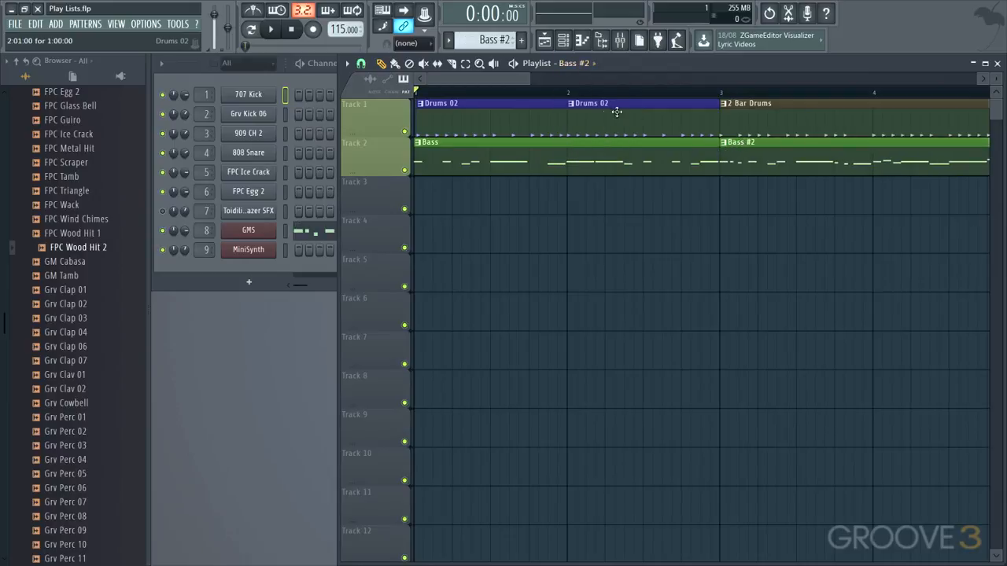
Play the four-bar arrangement from the start with all clips in view, and stop playback
{"action": "key", "text": "space"}
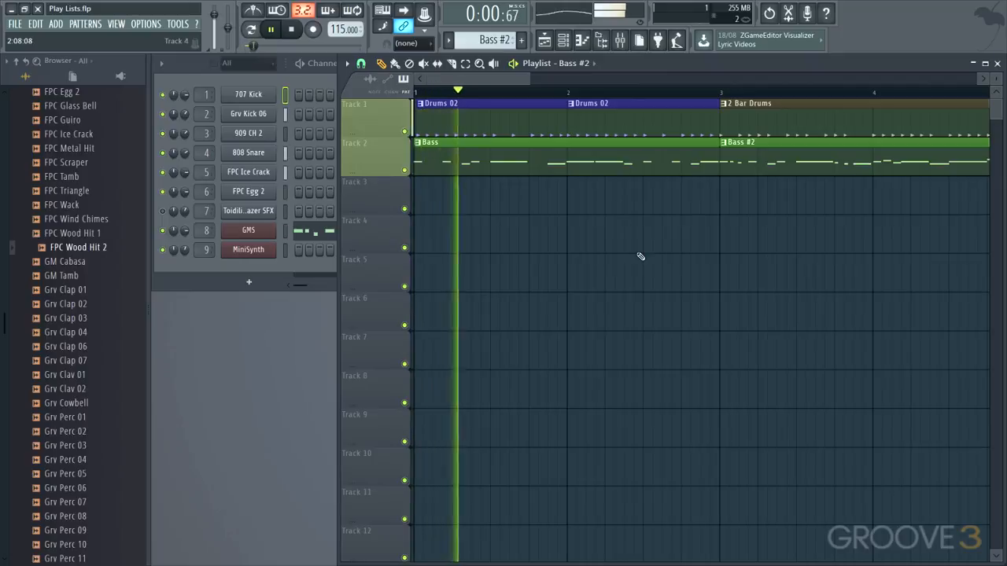
{"action": "scroll", "coordinate": [641, 256], "scroll_direction": "down", "scroll_amount": 2}
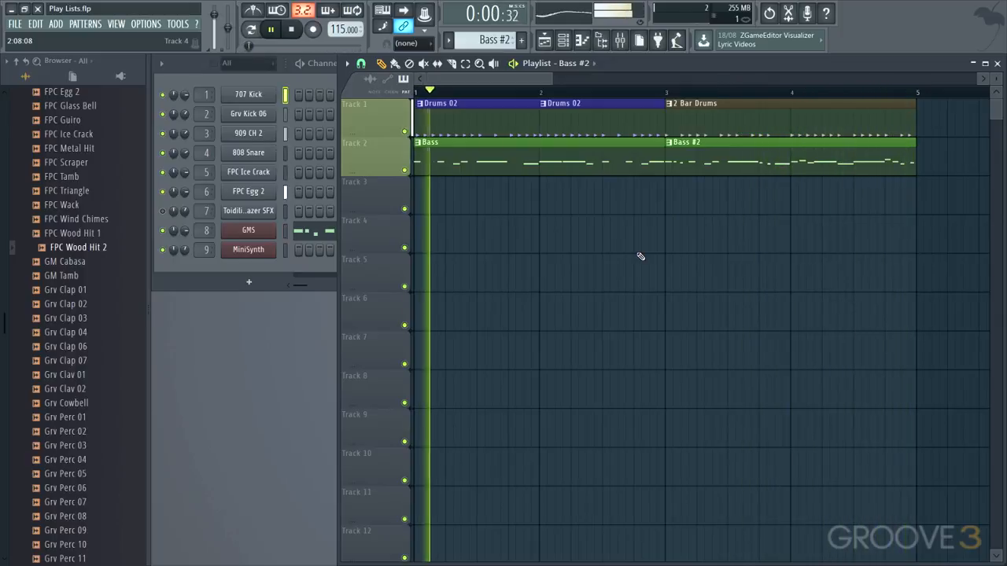
{"action": "key", "text": "space"}
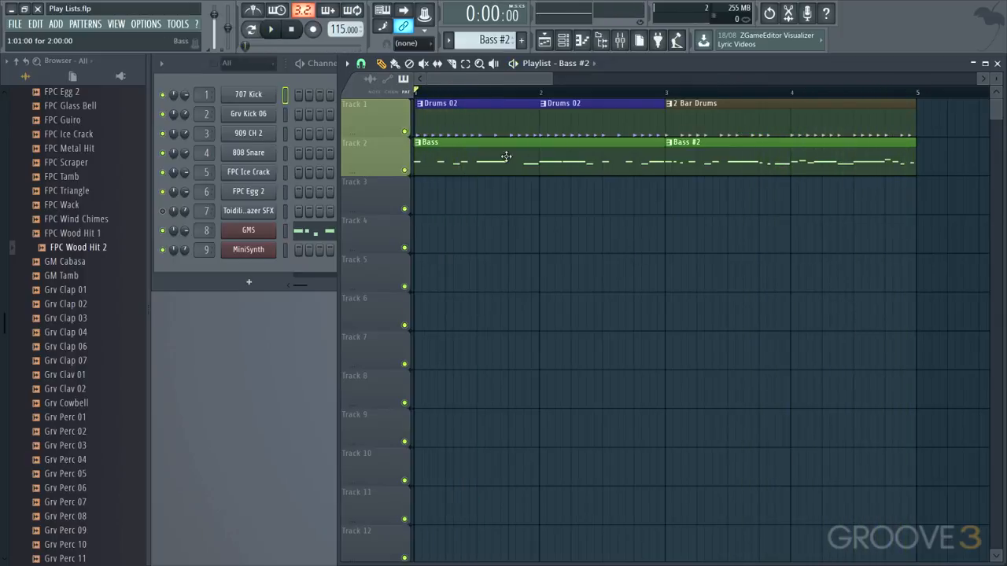
Choose the Chords pattern as clip source, place it at bars 1 and 2 of Track 3, and play the arrangement
{"action": "left_click", "coordinate": [585, 63]}
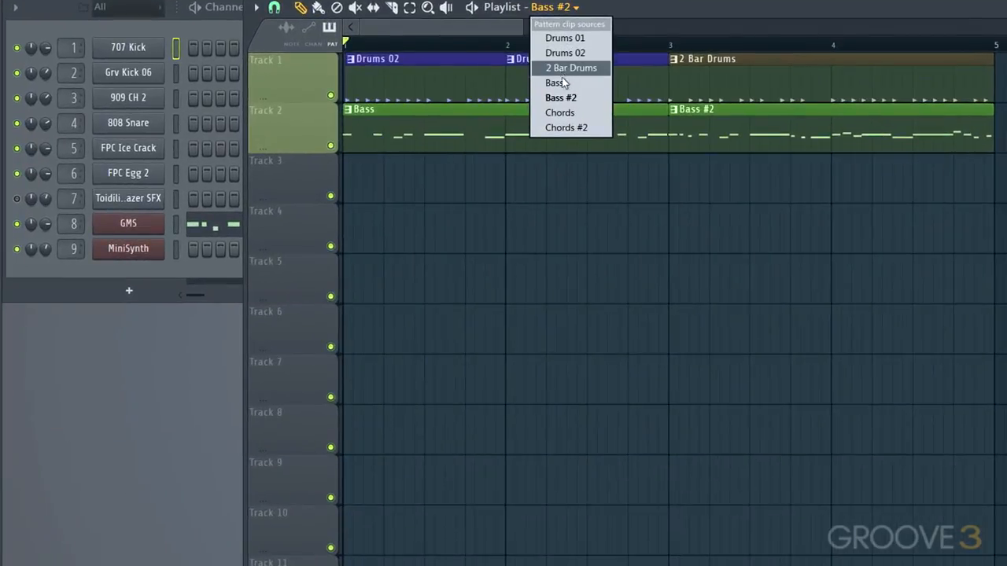
{"action": "left_click", "coordinate": [579, 147]}
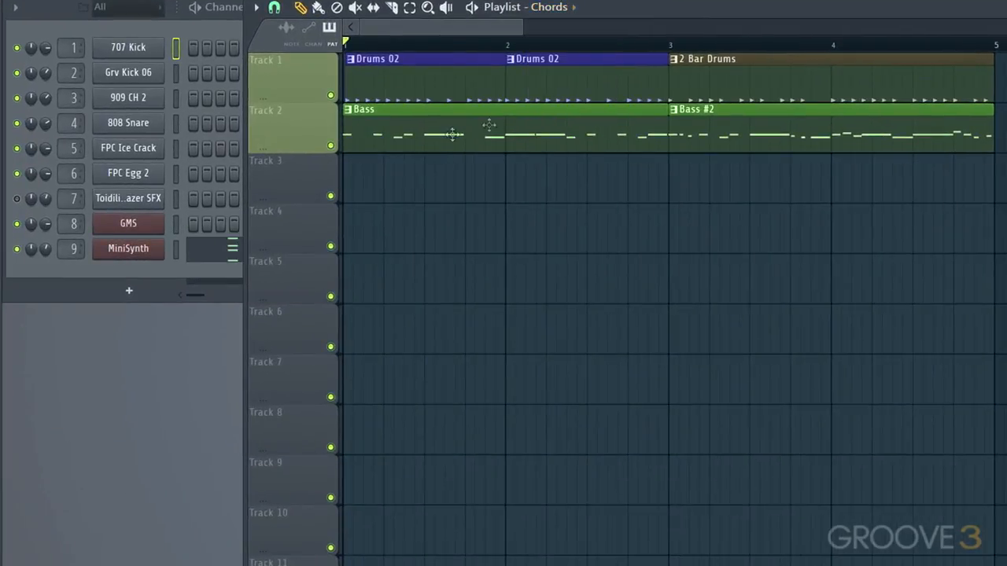
{"action": "left_click", "coordinate": [352, 176]}
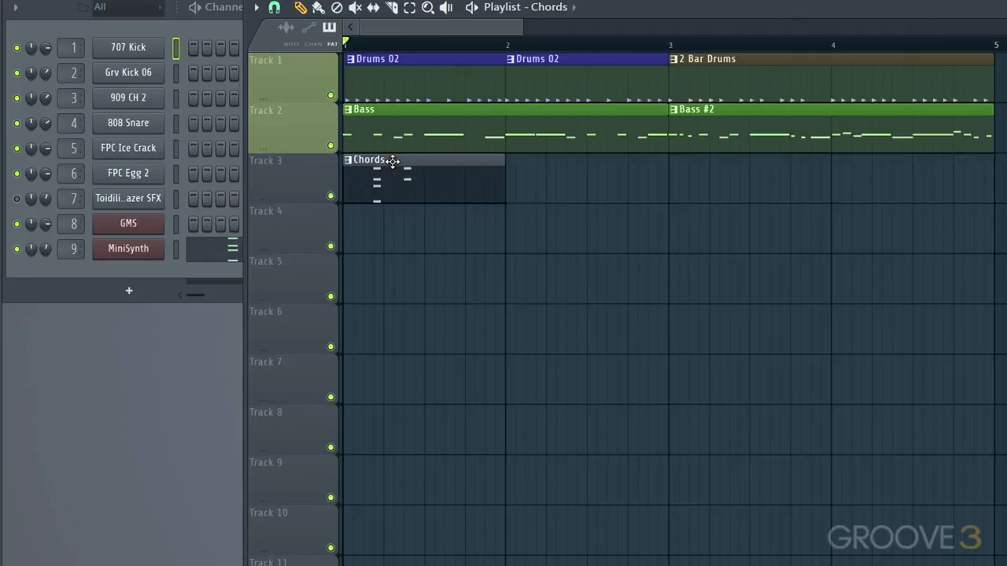
{"action": "left_click", "coordinate": [519, 172]}
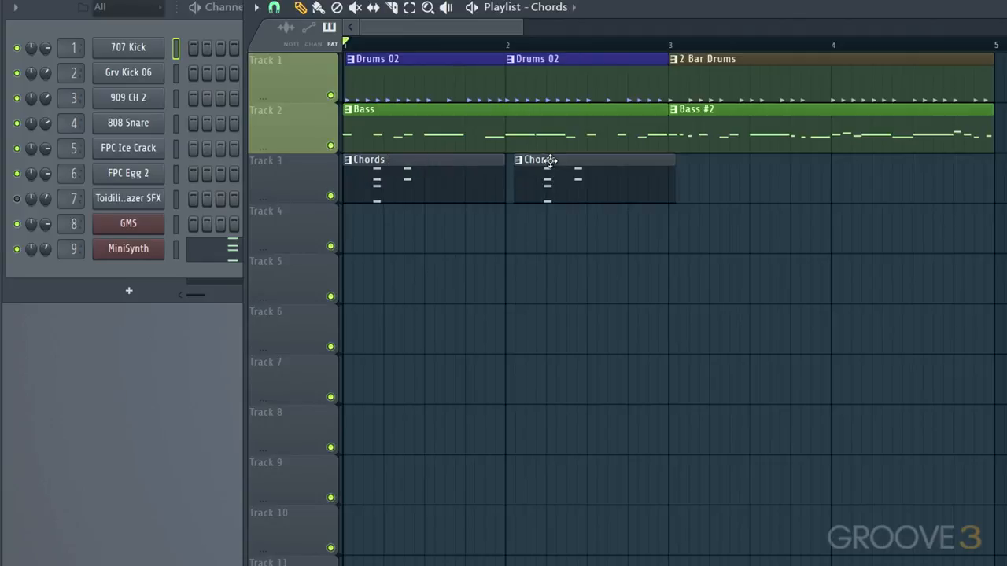
{"action": "key", "text": "space"}
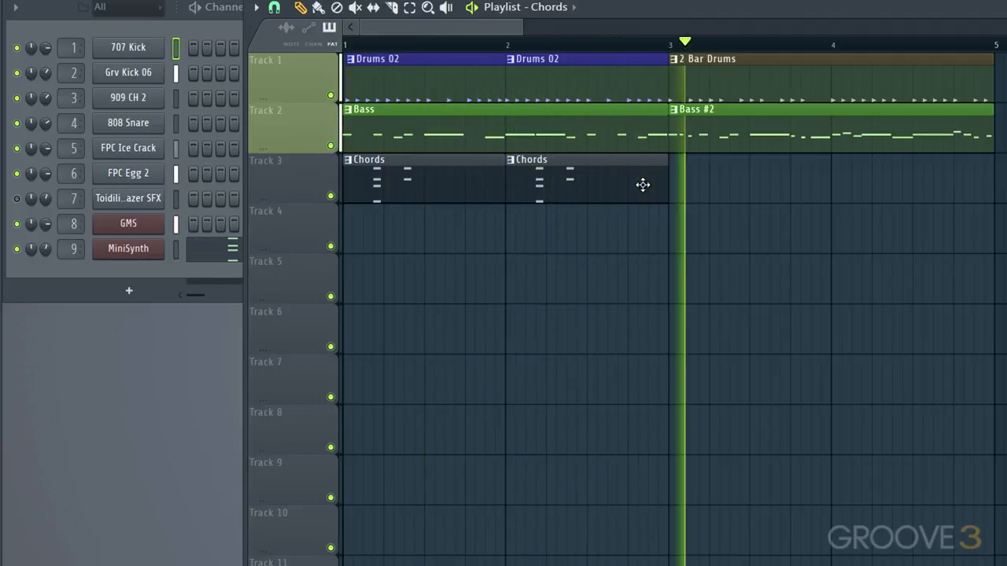
{"action": "key", "text": "space"}
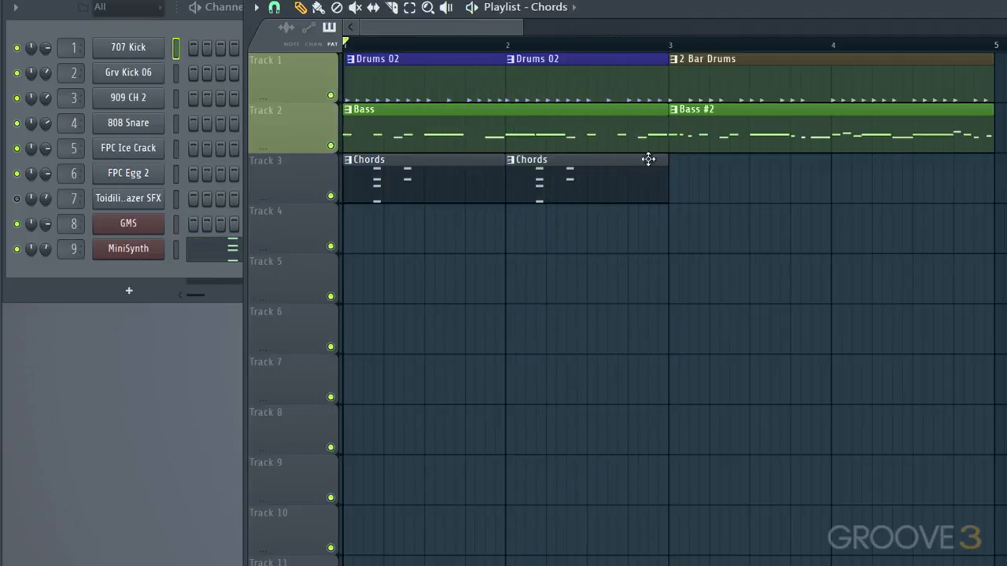
Choose the Chords #2 pattern as clip source and place it at bar 3 of Track 3
{"action": "left_click", "coordinate": [540, 9]}
{"action": "left_click", "coordinate": [566, 127]}
{"action": "left_click", "coordinate": [682, 178]}
Try the Chords #2 clip at bar 4 during playback, and return it to bar 3 of Track 3
{"action": "left_click_drag", "start_coordinate": [715, 165], "coordinate": [866, 180]}
{"action": "key", "text": "space"}
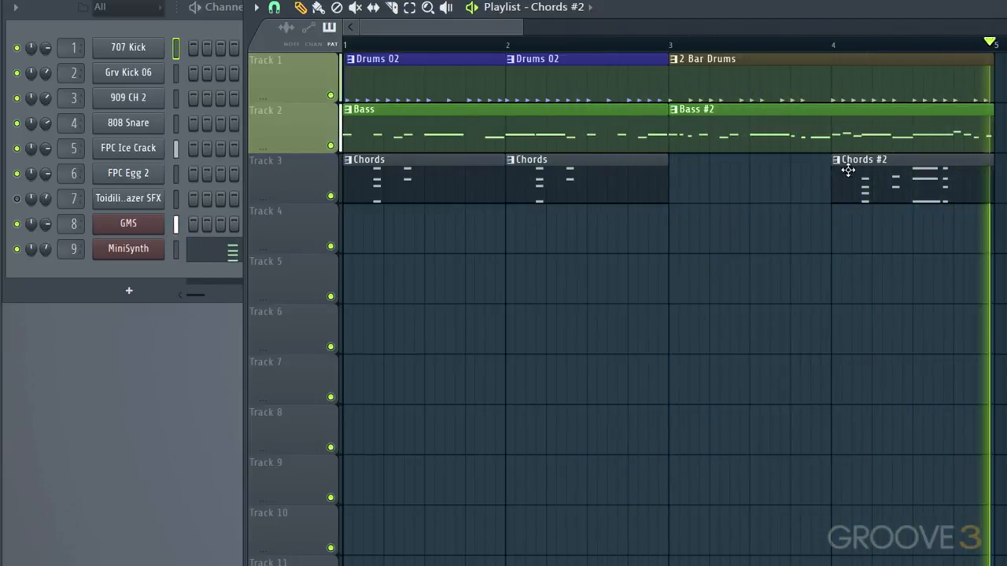
{"action": "key", "text": "space"}
{"action": "left_click_drag", "start_coordinate": [865, 177], "coordinate": [703, 176]}
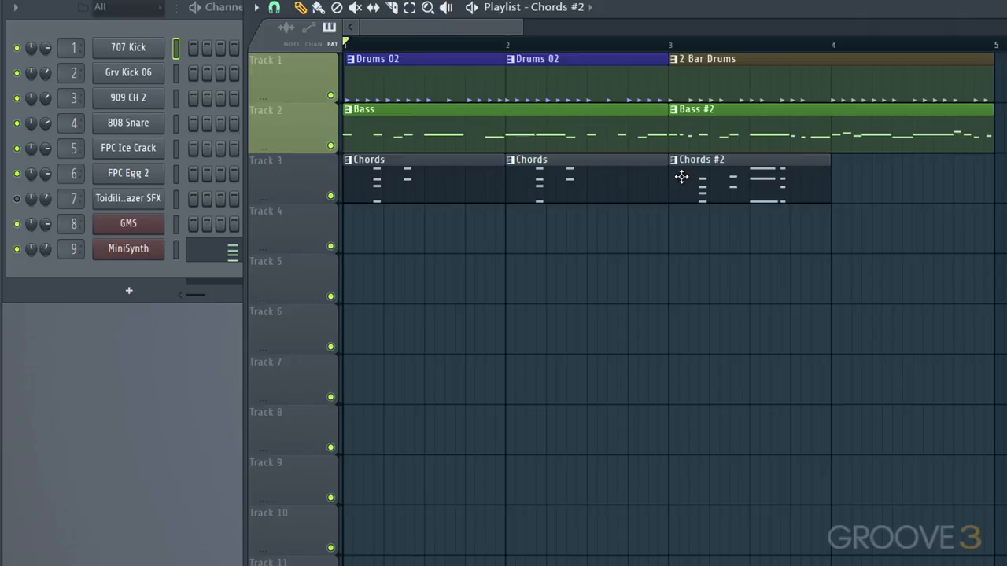
Change the source pattern of the drum clip at bar 2 of Track 1 to Drums 01 and play the arrangement
{"action": "right_click", "coordinate": [510, 64]}
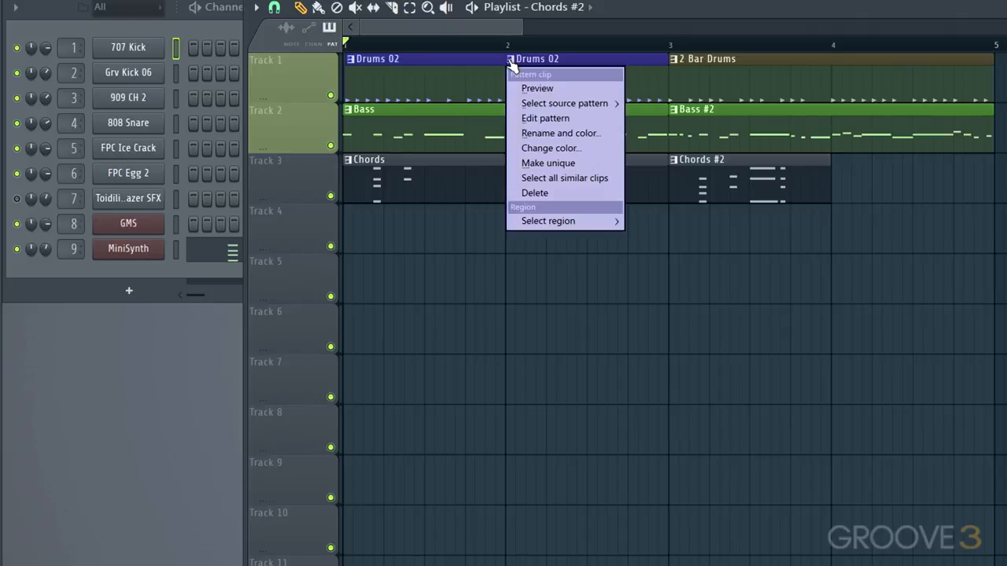
{"action": "mouse_move", "coordinate": [530, 103]}
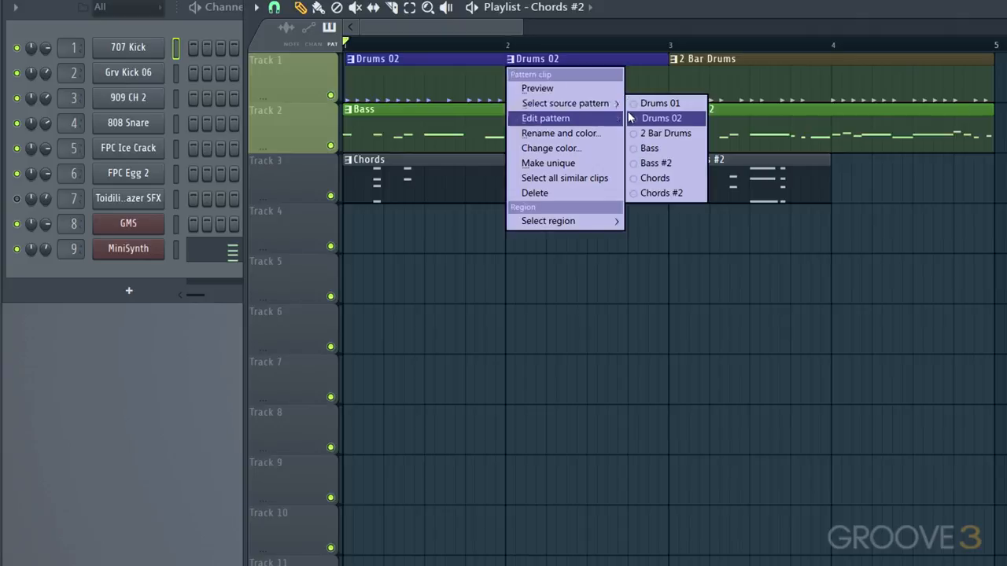
{"action": "left_click", "coordinate": [660, 106]}
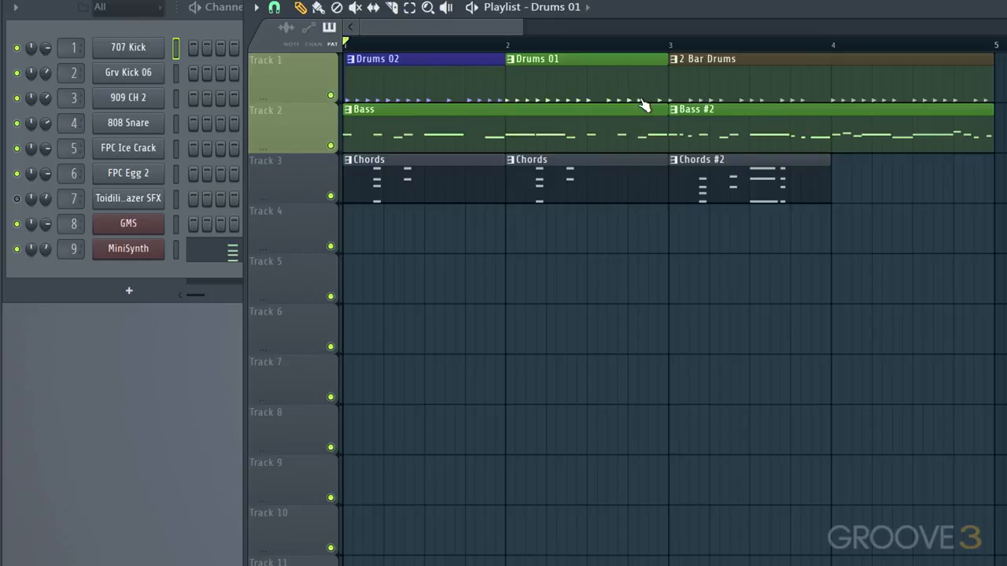
{"action": "key", "text": "space"}
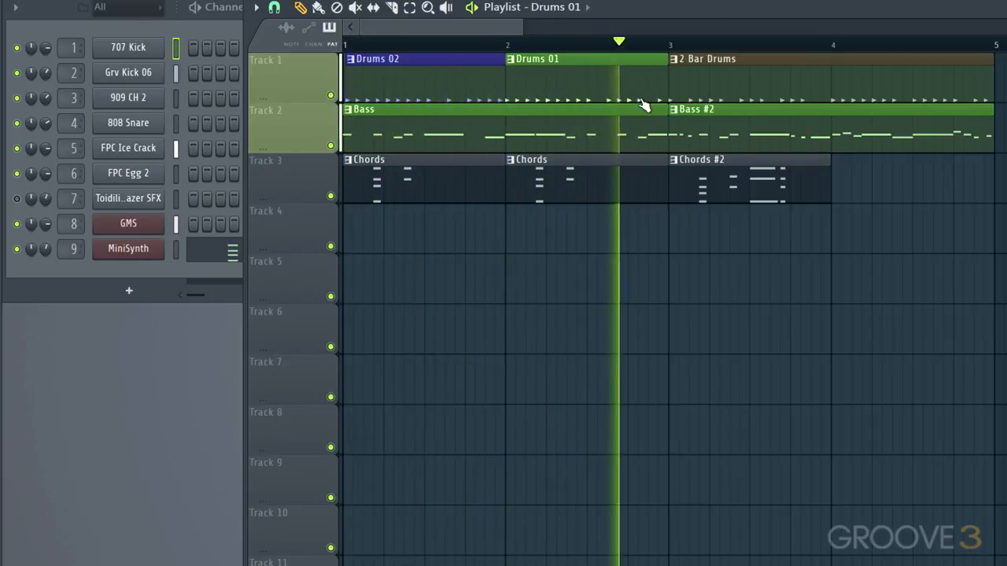
{"action": "key", "text": "space"}
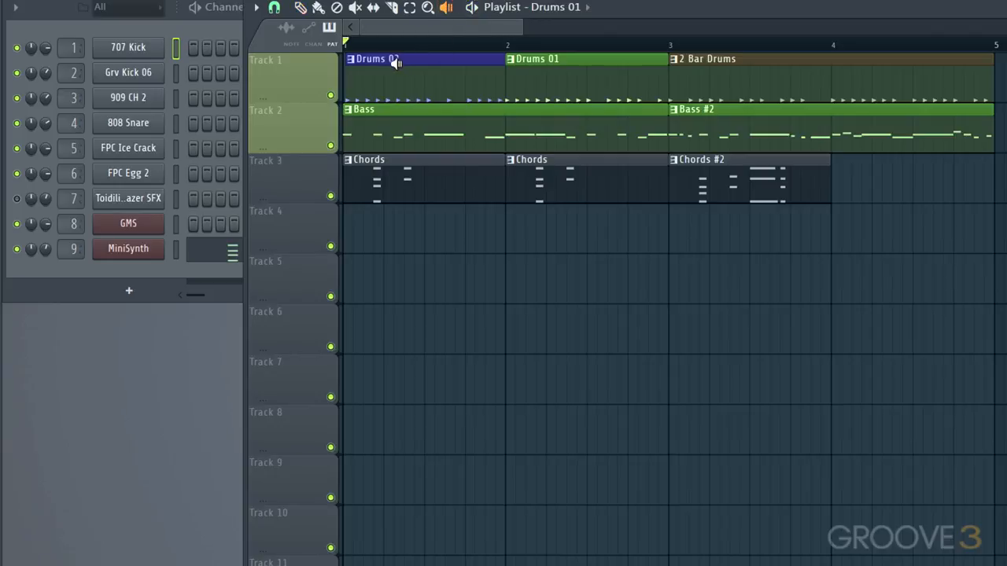
Preview parts of the drum, bass and chord clips individually with the Playback tool
{"action": "left_click_drag", "start_coordinate": [387, 64], "coordinate": [486, 77]}
{"action": "left_click_drag", "start_coordinate": [532, 78], "coordinate": [543, 82]}
{"action": "left_click_drag", "start_coordinate": [545, 120], "coordinate": [621, 140]}
{"action": "left_click_drag", "start_coordinate": [537, 176], "coordinate": [735, 188]}
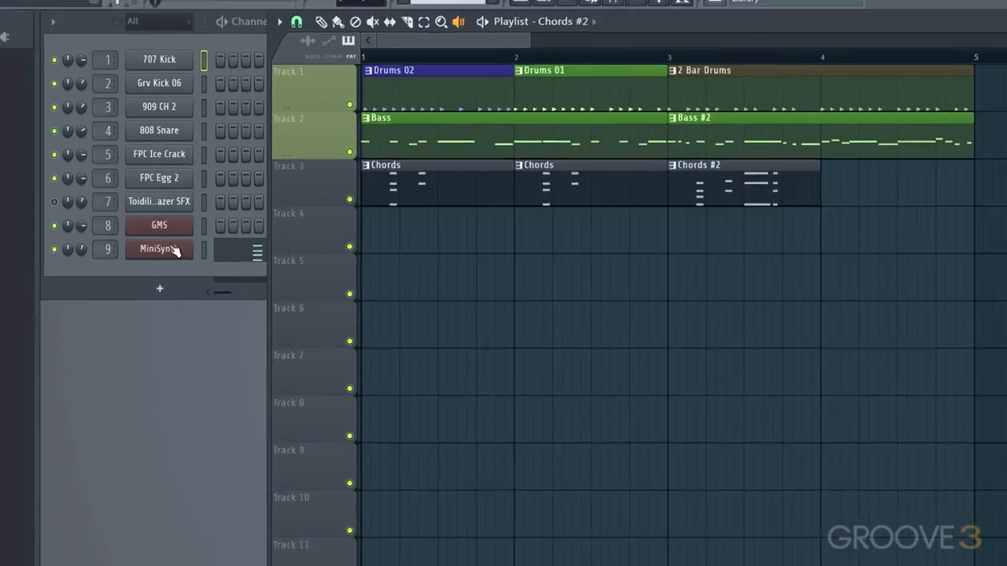
View the MiniSynth notes of the Chords #2 pattern in the Piano roll, close it and return to the Playlist
{"action": "right_click", "coordinate": [135, 250]}
{"action": "left_click", "coordinate": [206, 253]}
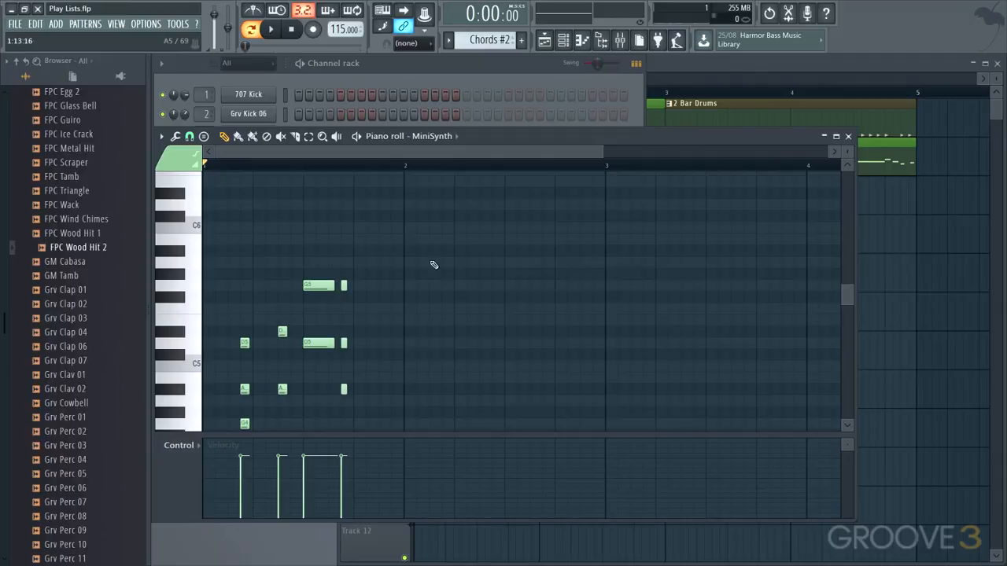
{"action": "left_click", "coordinate": [848, 137]}
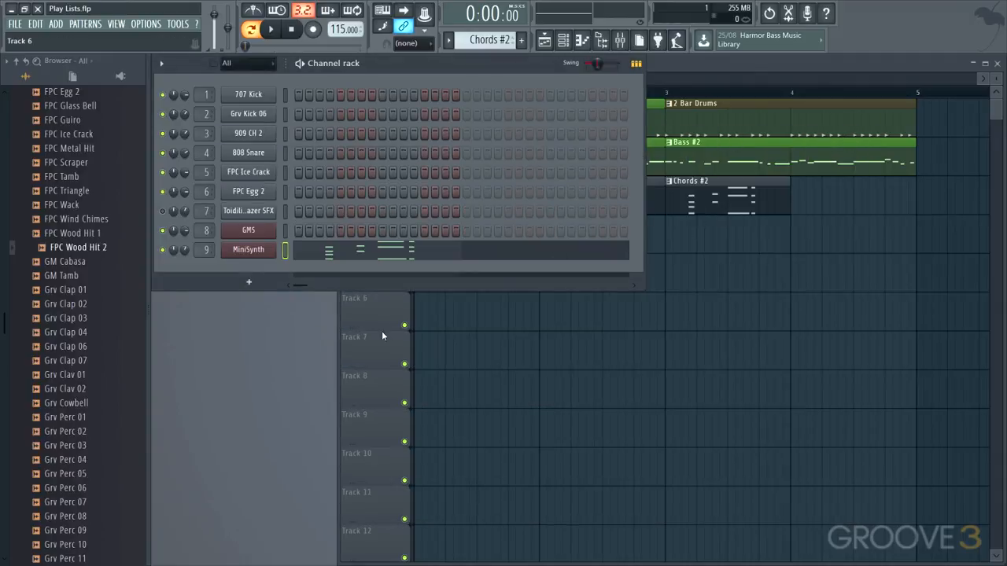
{"action": "left_click", "coordinate": [348, 320]}
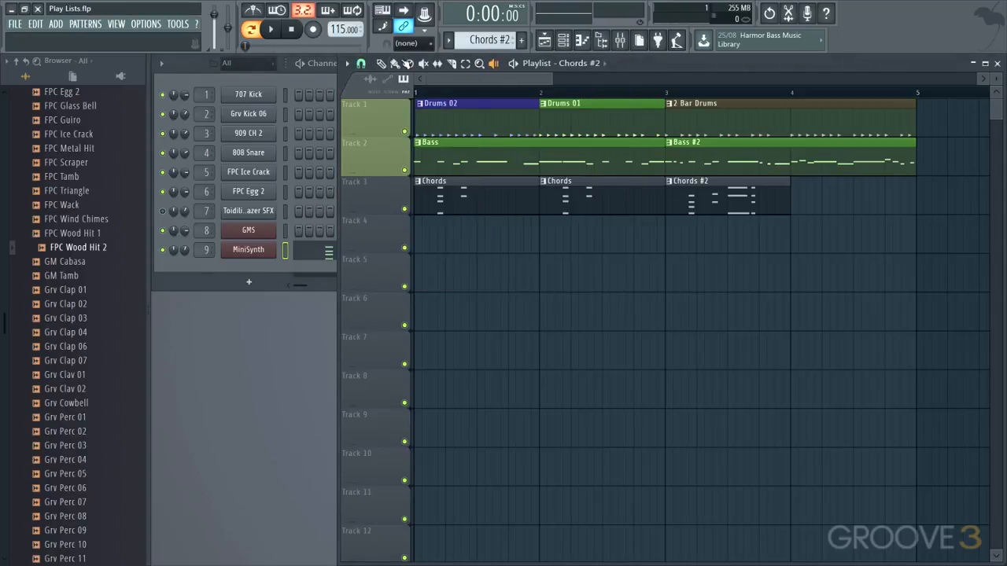
Try muting all clips in the Playlist, and unmute them again
{"action": "left_click", "coordinate": [423, 65]}
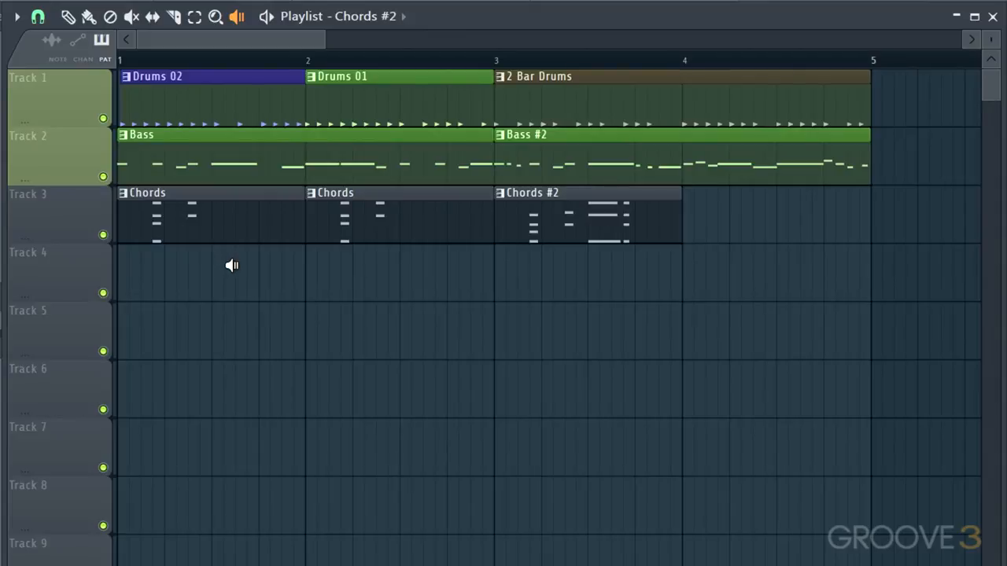
{"action": "key", "text": "alt+m"}
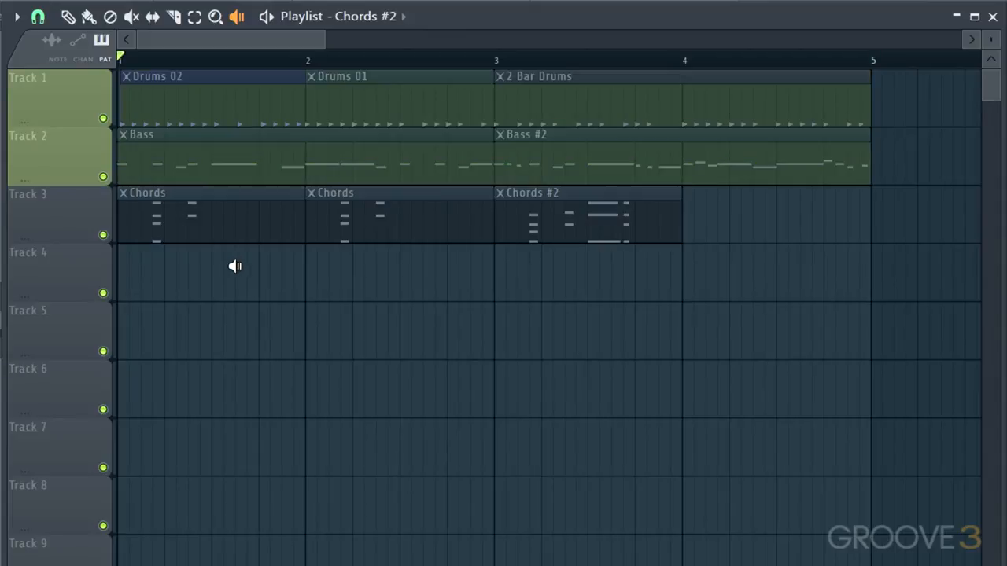
{"action": "key", "text": "alt+m"}
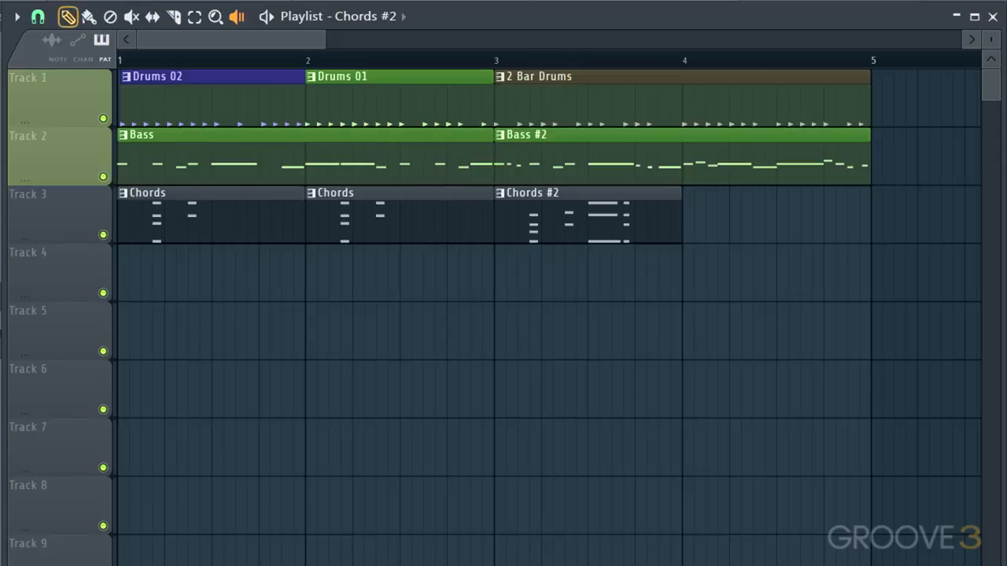
Return to the Draw tool, and rename Track 1 as Drums with a blue track colour
{"action": "left_click", "coordinate": [67, 15]}
{"action": "mouse_move", "coordinate": [251, 307]}
{"action": "left_mouse_down"}
{"action": "mouse_move", "coordinate": [243, 285]}
{"action": "mouse_move", "coordinate": [272, 68]}
{"action": "mouse_move", "coordinate": [241, 322]}
{"action": "mouse_move", "coordinate": [243, 291]}
{"action": "left_mouse_up"}
{"action": "right_click", "coordinate": [34, 83]}
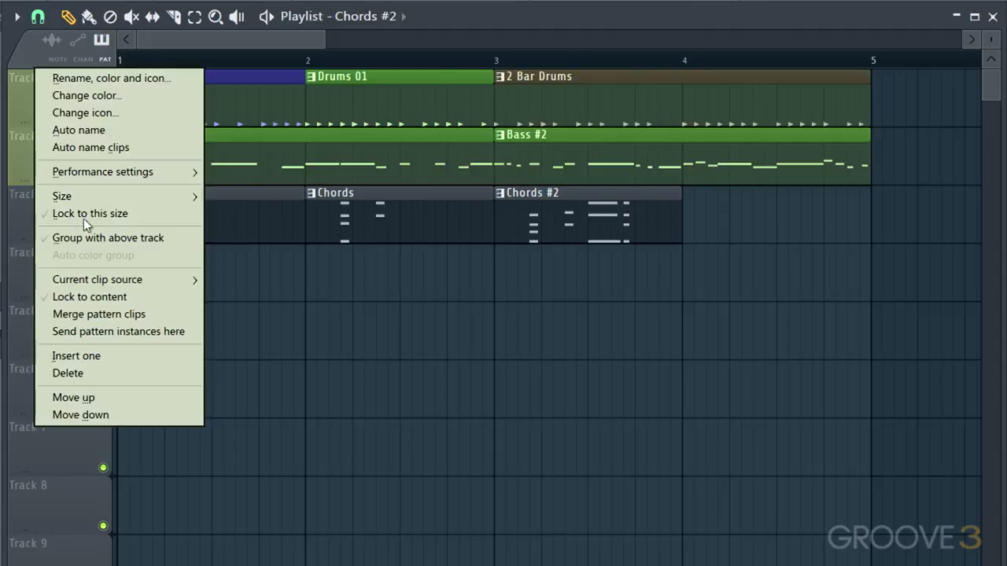
{"action": "left_click", "coordinate": [93, 75]}
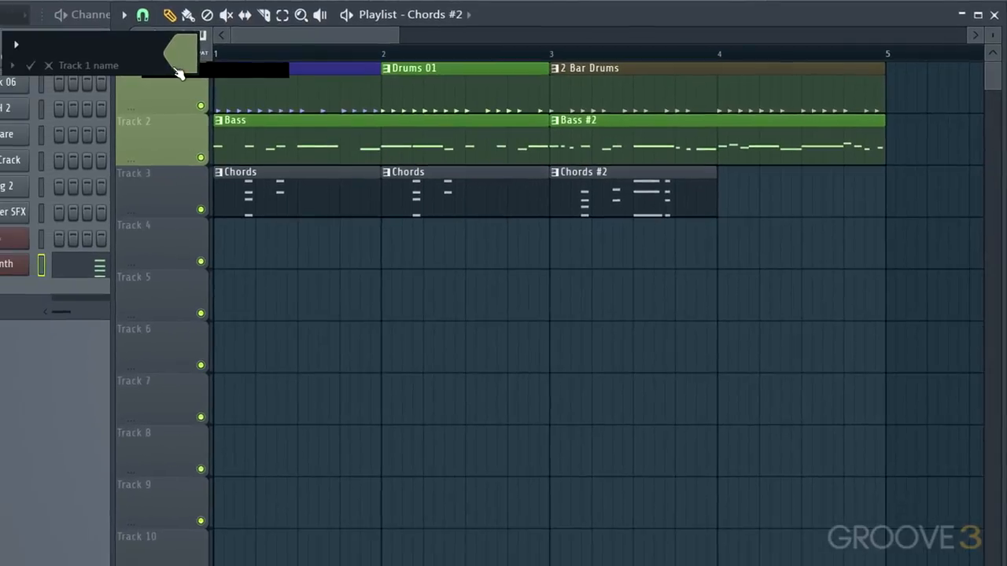
{"action": "type", "text": "Dr"}
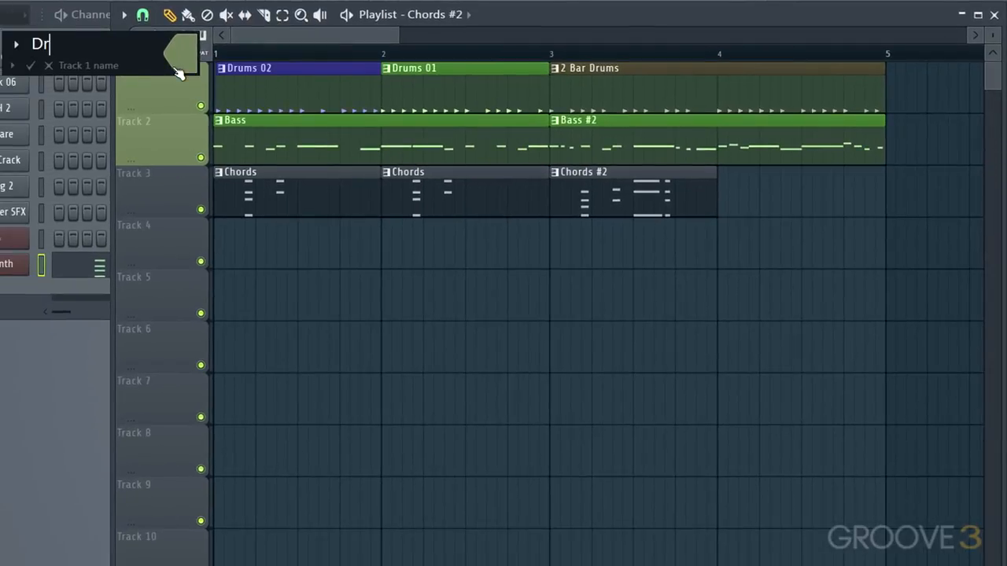
{"action": "type", "text": "ums"}
{"action": "left_click", "coordinate": [178, 53]}
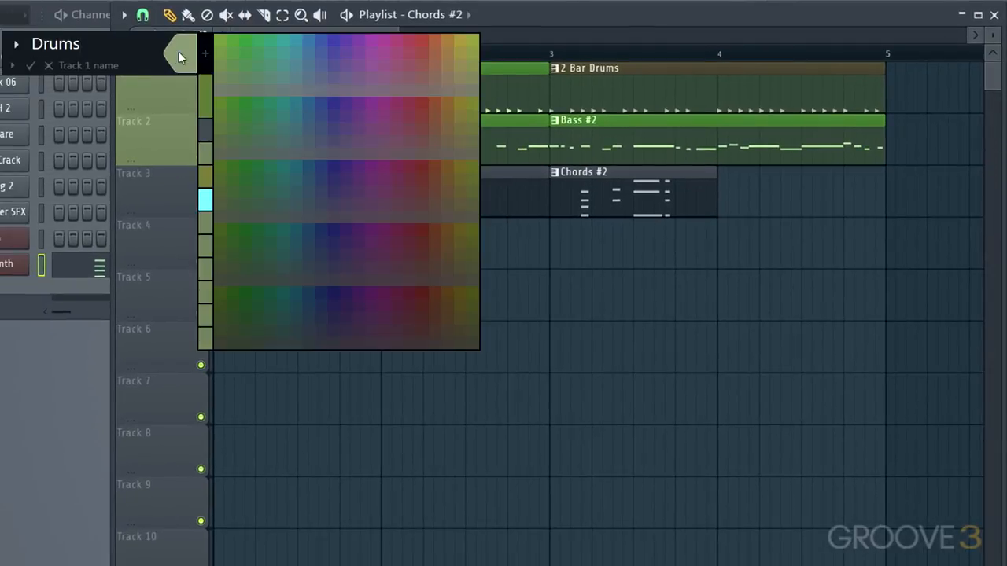
{"action": "left_click", "coordinate": [335, 115]}
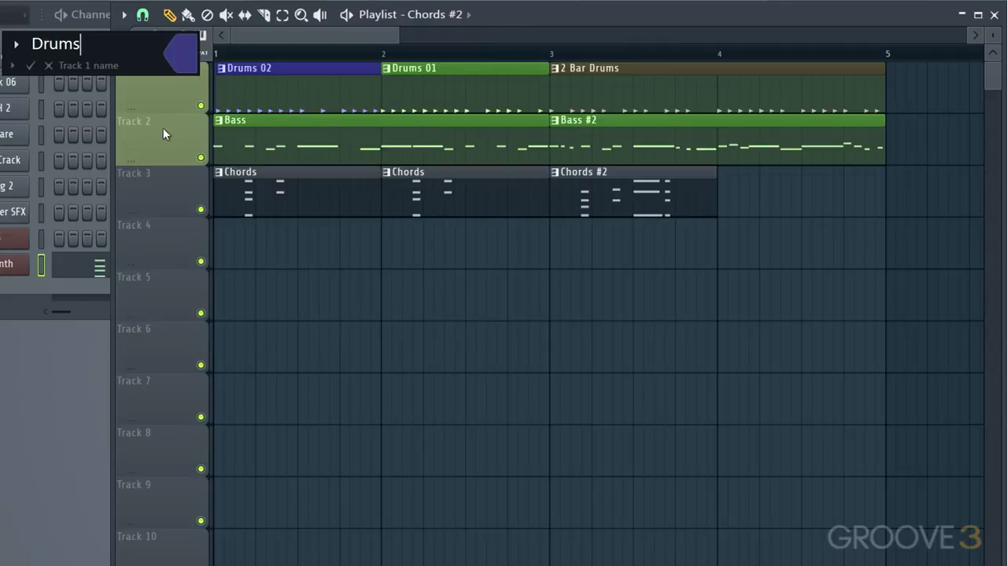
{"action": "key", "text": "Return"}
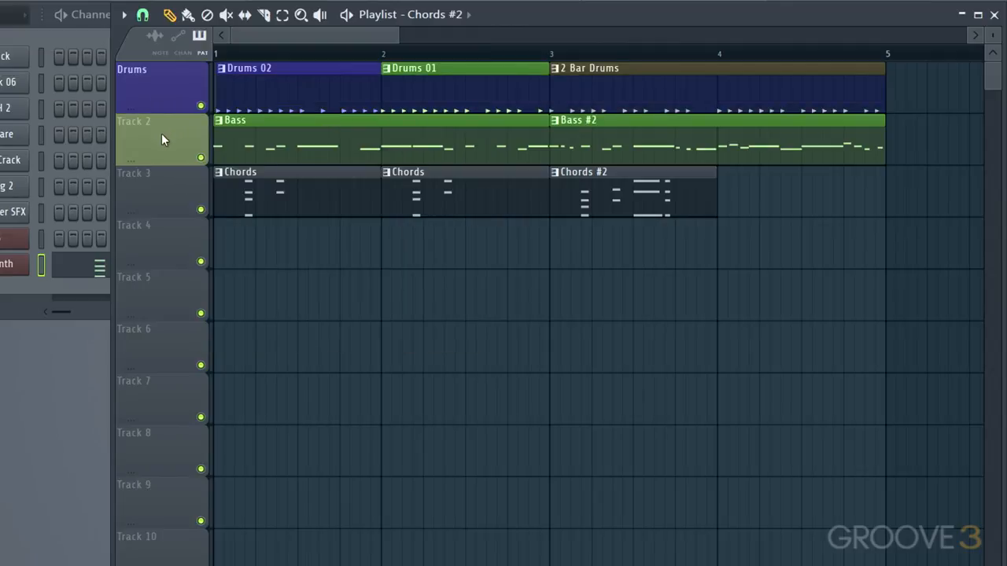
Rename Track 2 as Bass and give it a dark yellow track colour
{"action": "right_click", "coordinate": [161, 134]}
{"action": "left_click", "coordinate": [192, 120]}
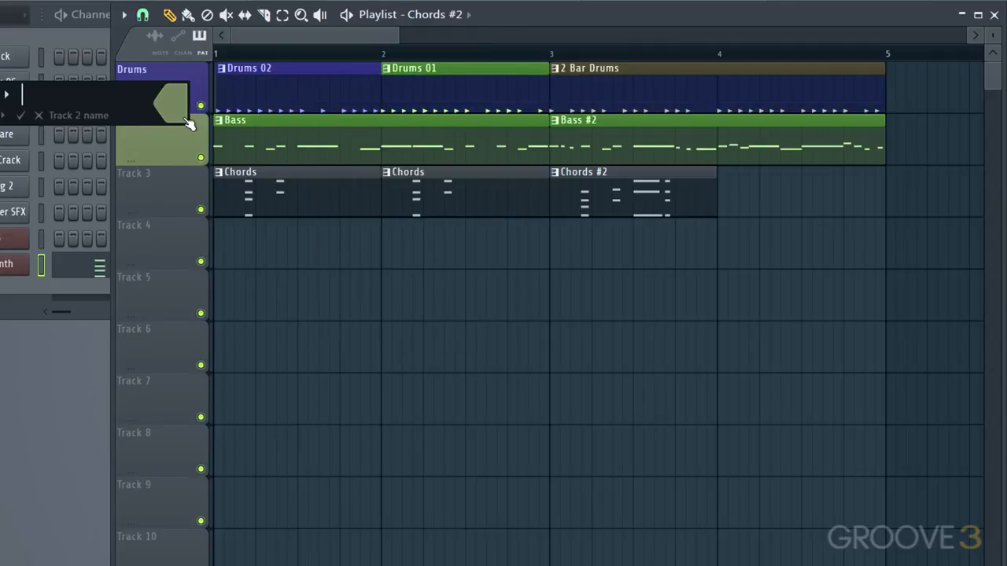
{"action": "type", "text": "Bass"}
{"action": "left_click", "coordinate": [184, 112]}
{"action": "left_click", "coordinate": [449, 228]}
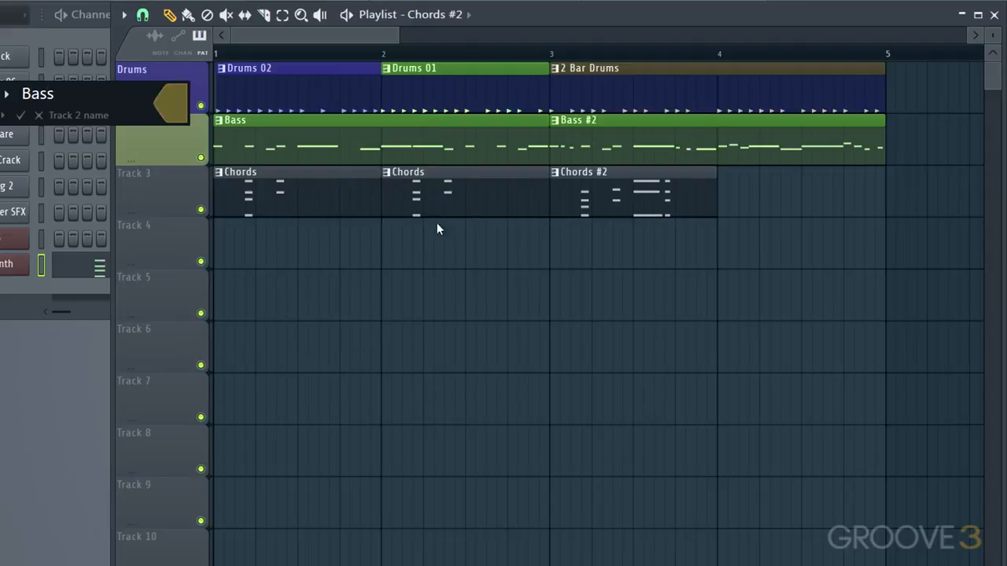
{"action": "key", "text": "Return"}
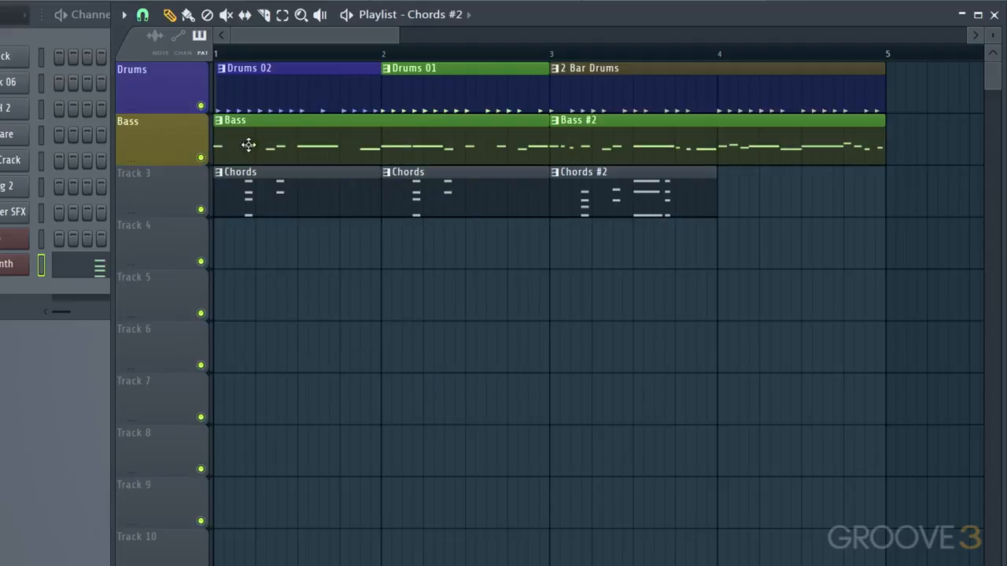
Rename Track 3 as Keys and give it a purple track colour after trying other shades
{"action": "right_click", "coordinate": [158, 183]}
{"action": "left_click", "coordinate": [185, 173]}
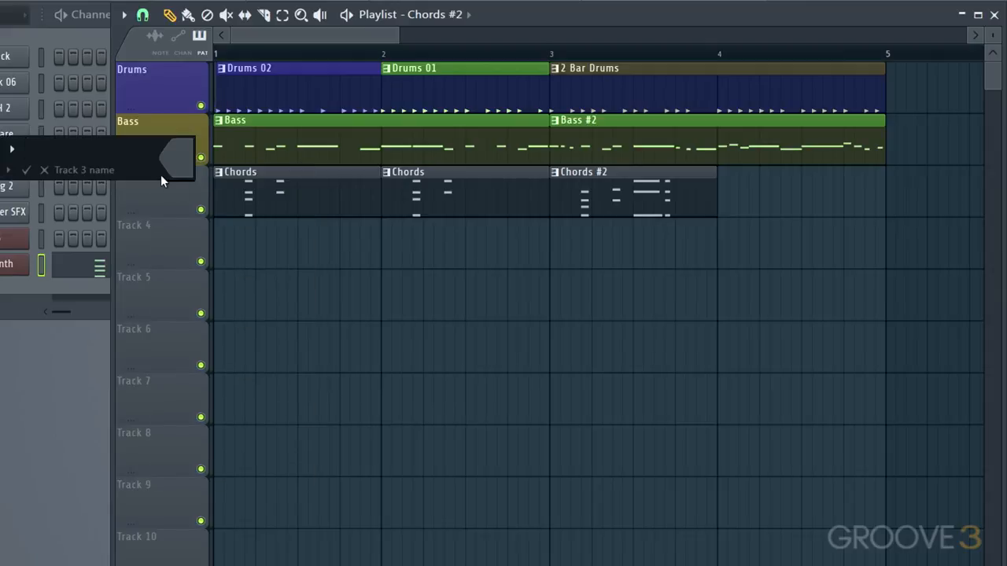
{"action": "type", "text": "Keys"}
{"action": "left_click", "coordinate": [192, 162]}
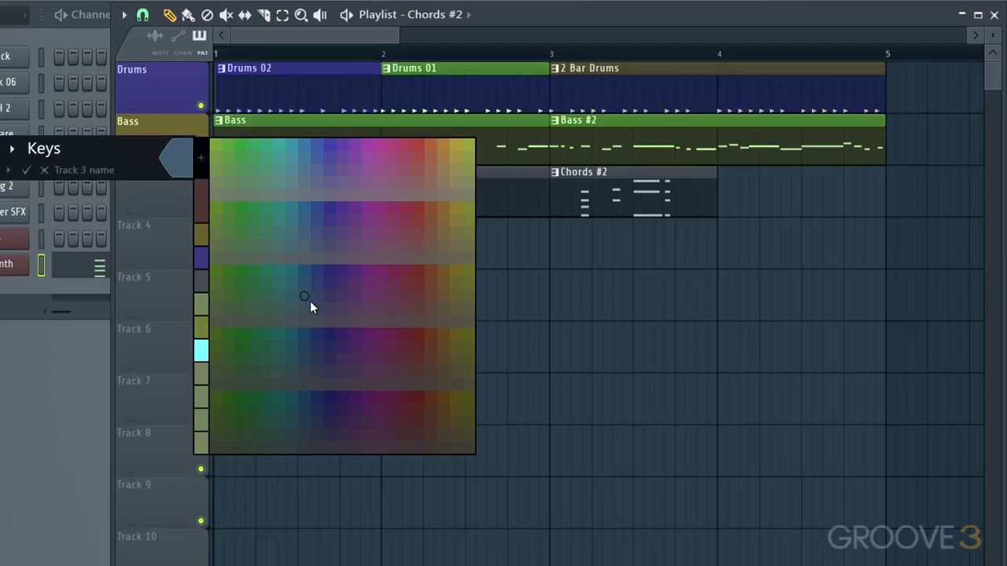
{"action": "left_click", "coordinate": [310, 302]}
{"action": "left_click", "coordinate": [194, 175]}
{"action": "left_click", "coordinate": [290, 310]}
{"action": "left_click", "coordinate": [182, 165]}
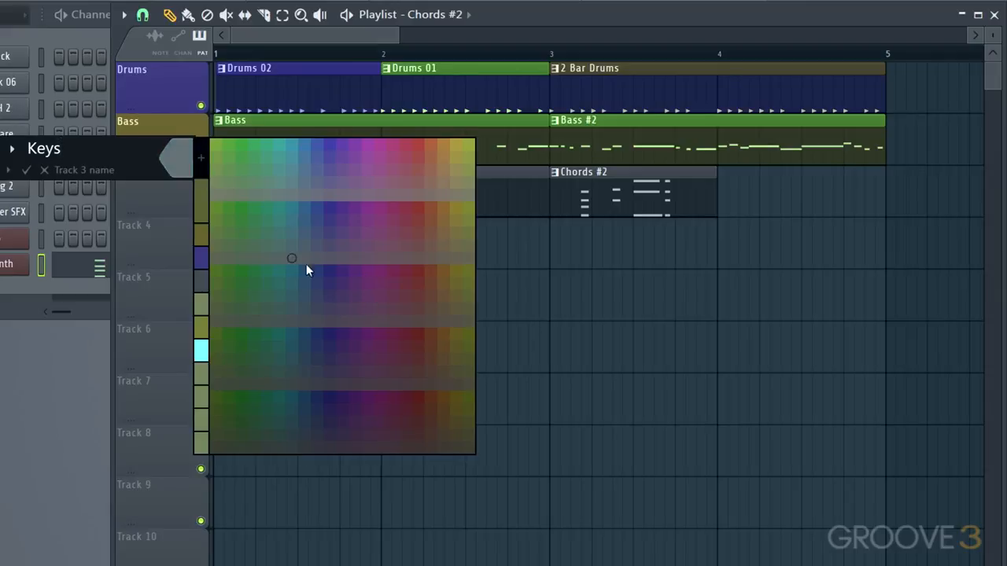
{"action": "left_click", "coordinate": [351, 299]}
{"action": "key", "text": "Return"}
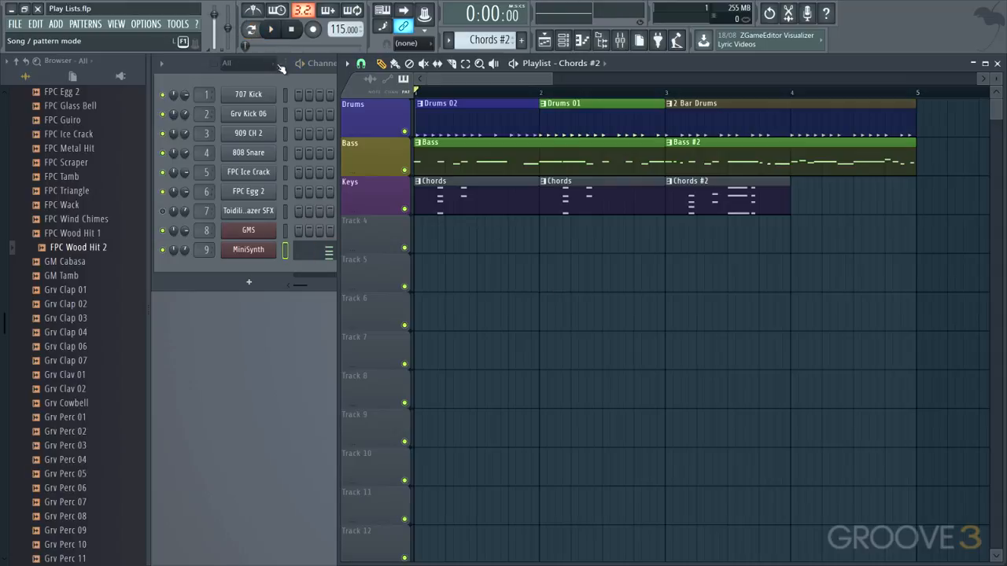
Play the beginning of the arrangement with the named and coloured tracks, and stop playback
{"action": "key", "text": "space"}
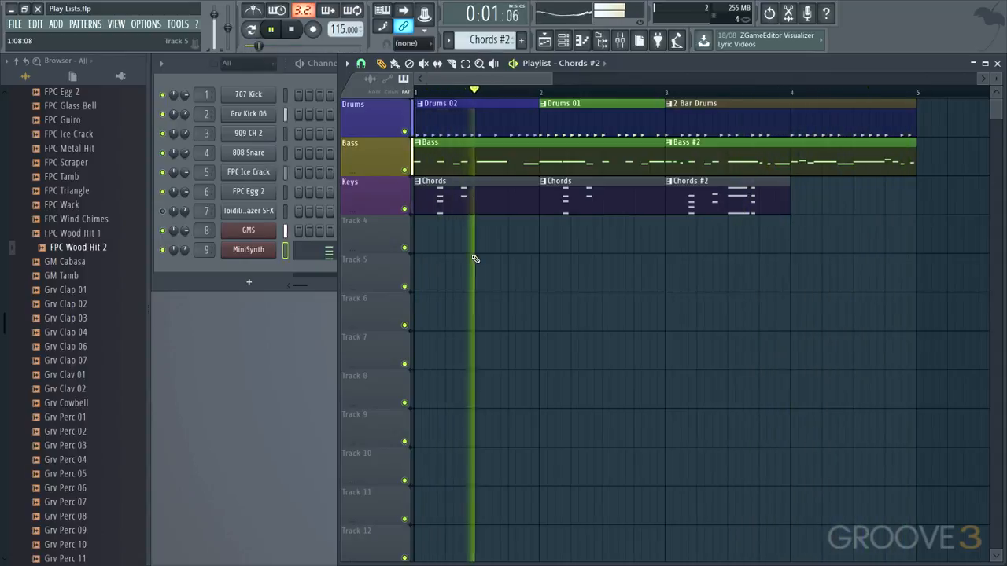
{"action": "key", "text": "space"}
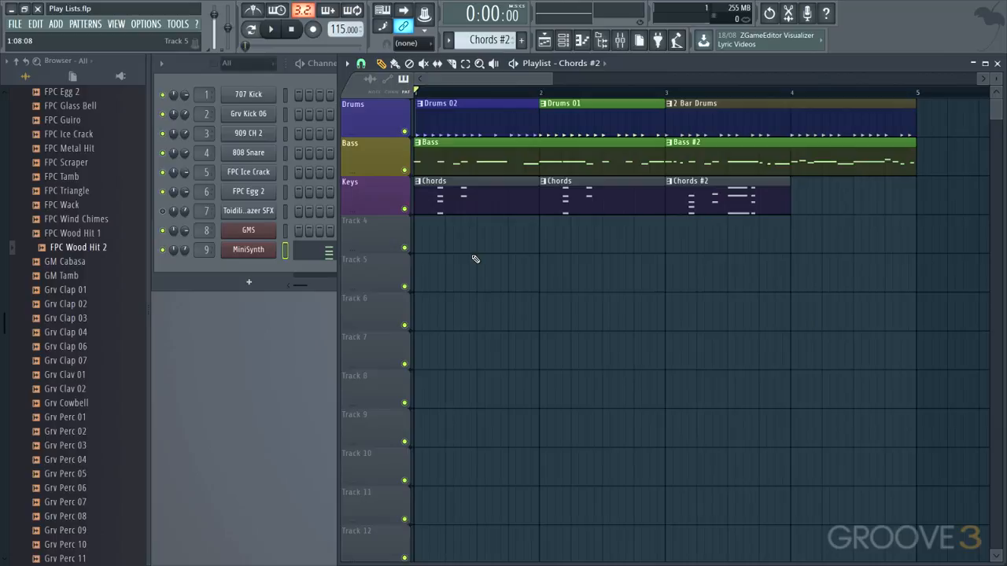